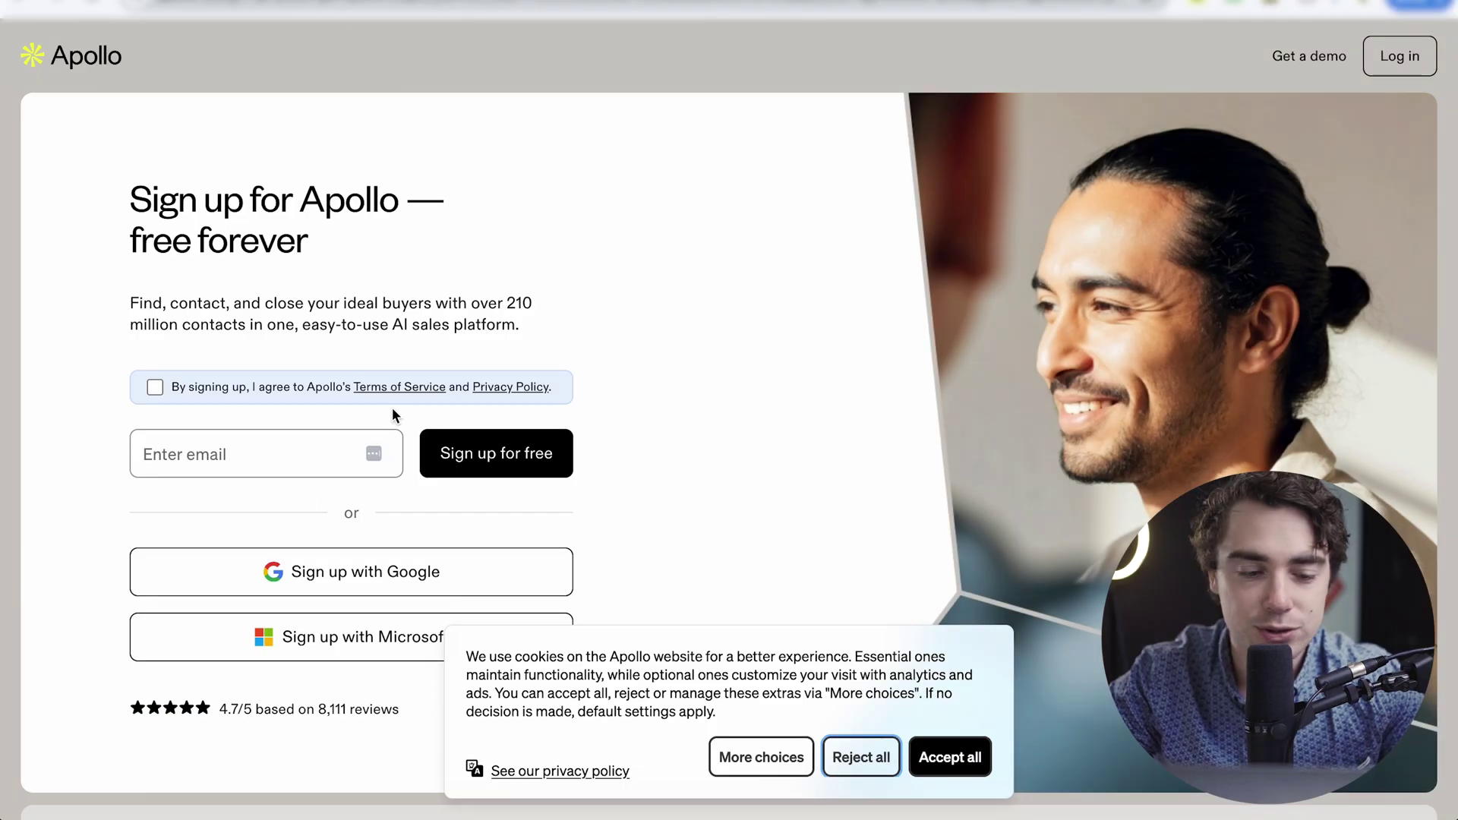
Start signing in to Apollo.io by entering the e-mail address
{"action": "left_click", "coordinate": [182, 454]}
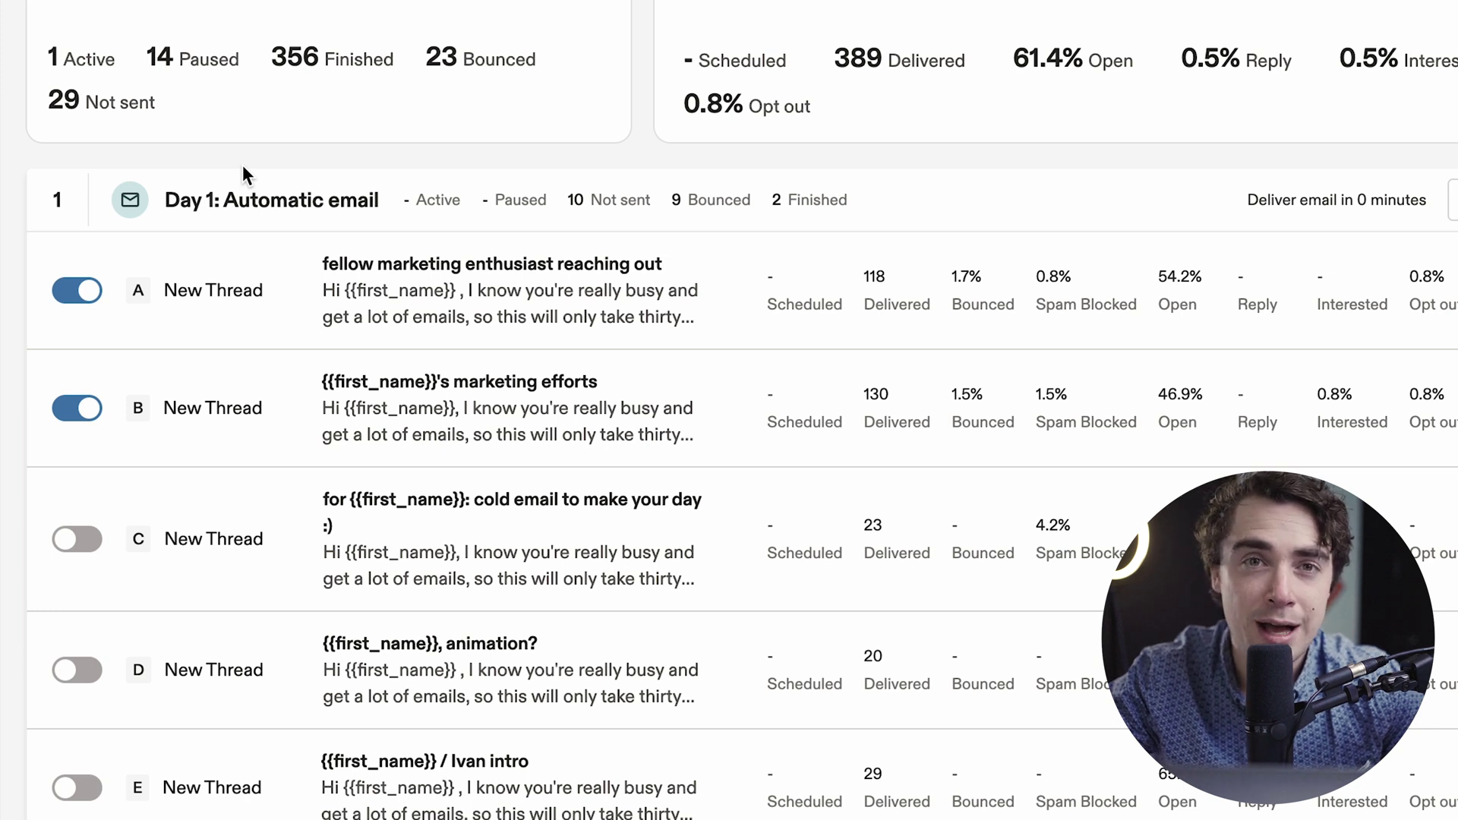
{"action": "scroll", "coordinate": [262, 613], "scroll_direction": "down", "scroll_amount": 5}
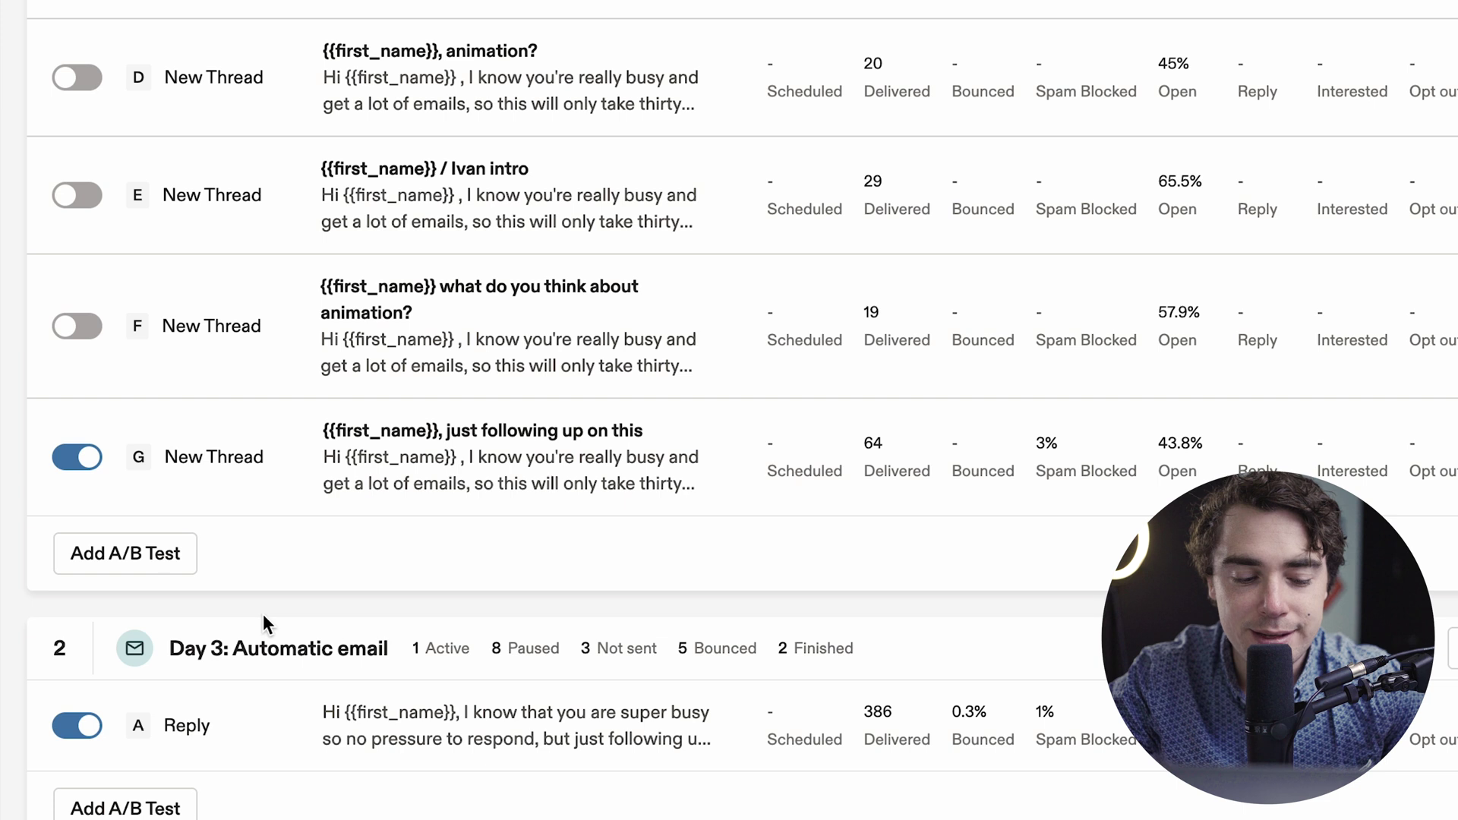
{"action": "scroll", "coordinate": [217, 597], "scroll_direction": "down", "scroll_amount": 5}
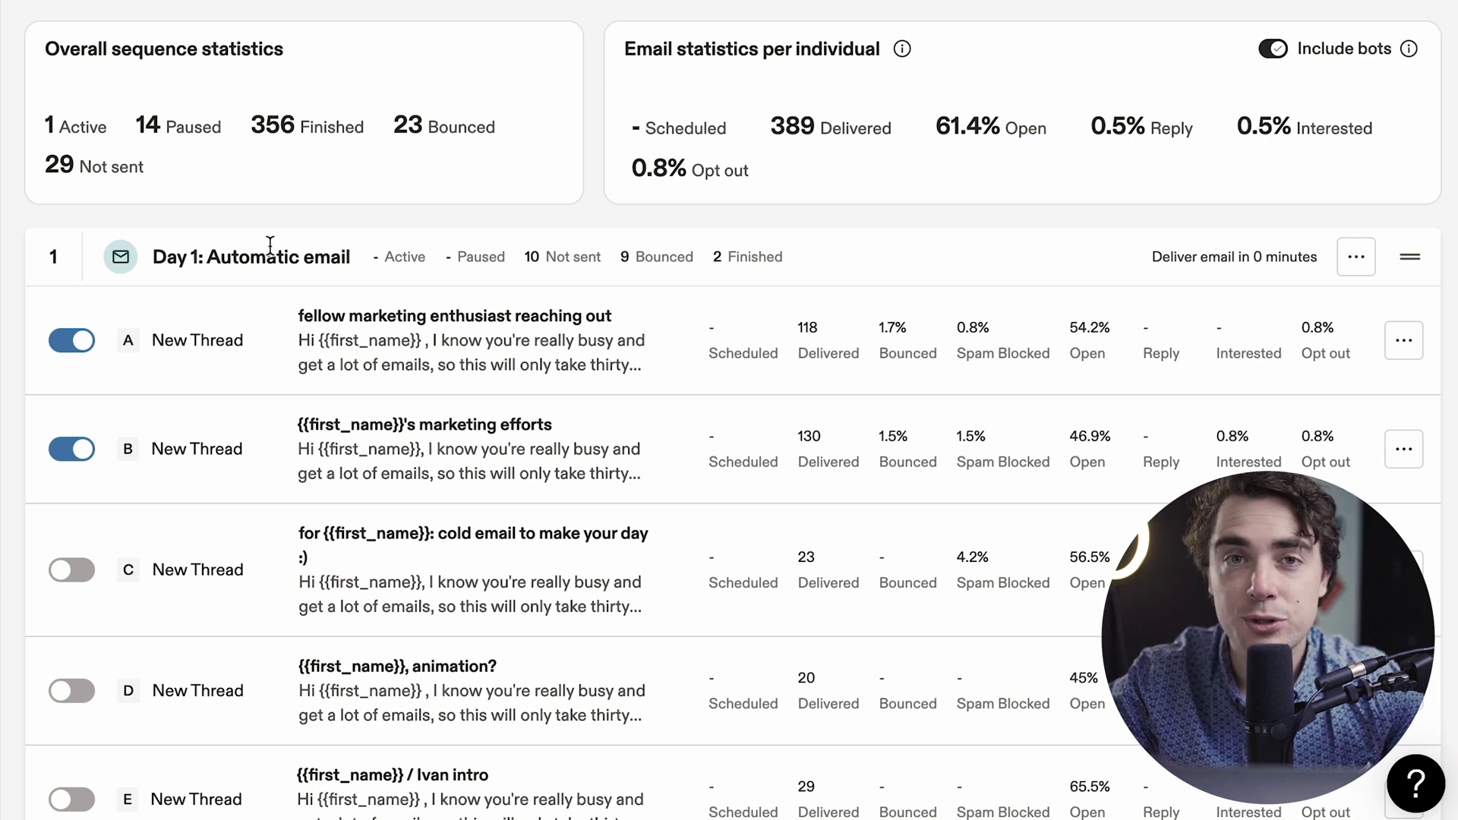
{"action": "scroll", "coordinate": [270, 244], "scroll_direction": "down", "scroll_amount": 5}
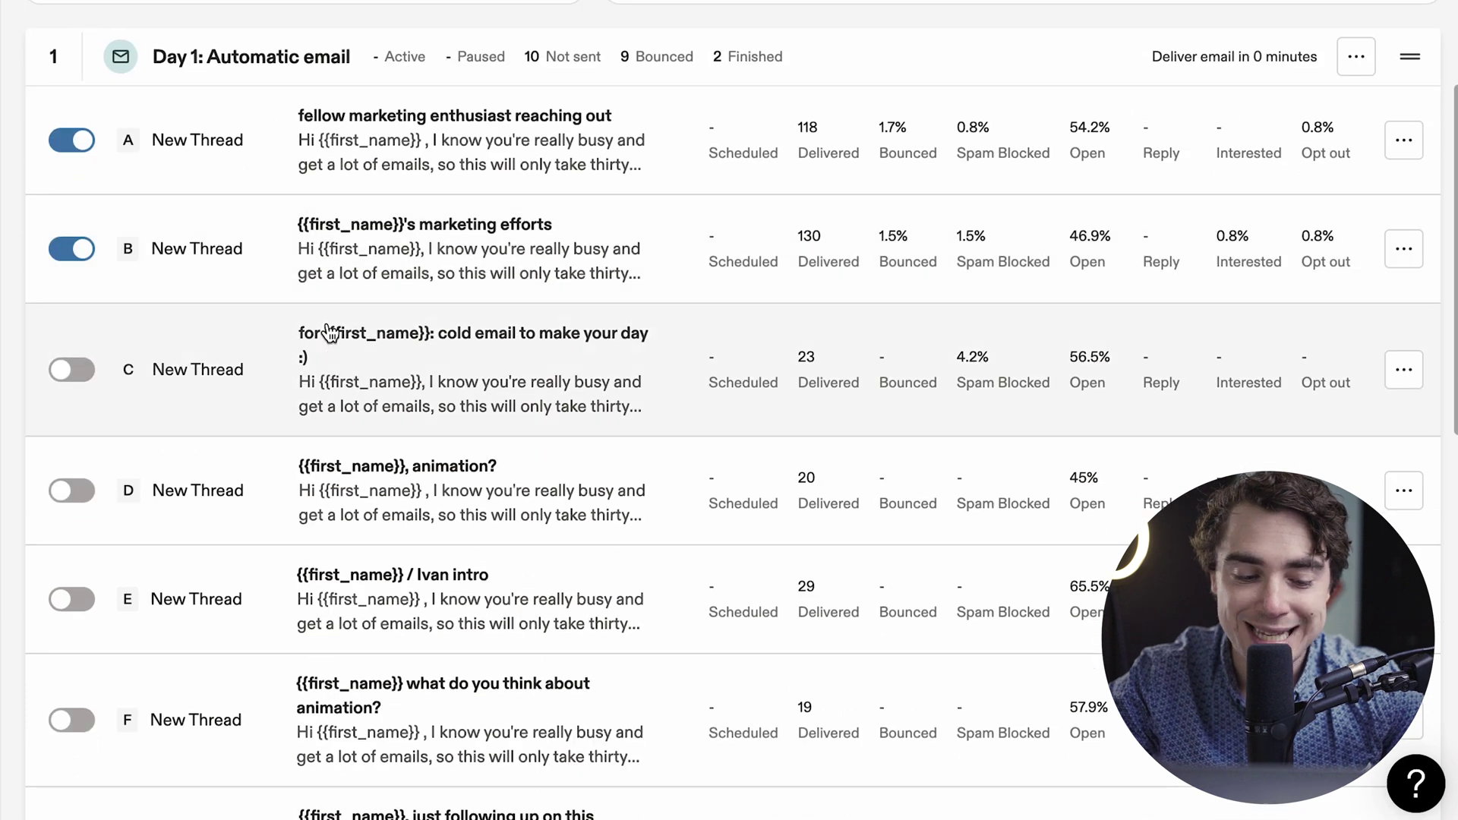
{"action": "scroll", "coordinate": [307, 494], "scroll_direction": "up", "scroll_amount": 3}
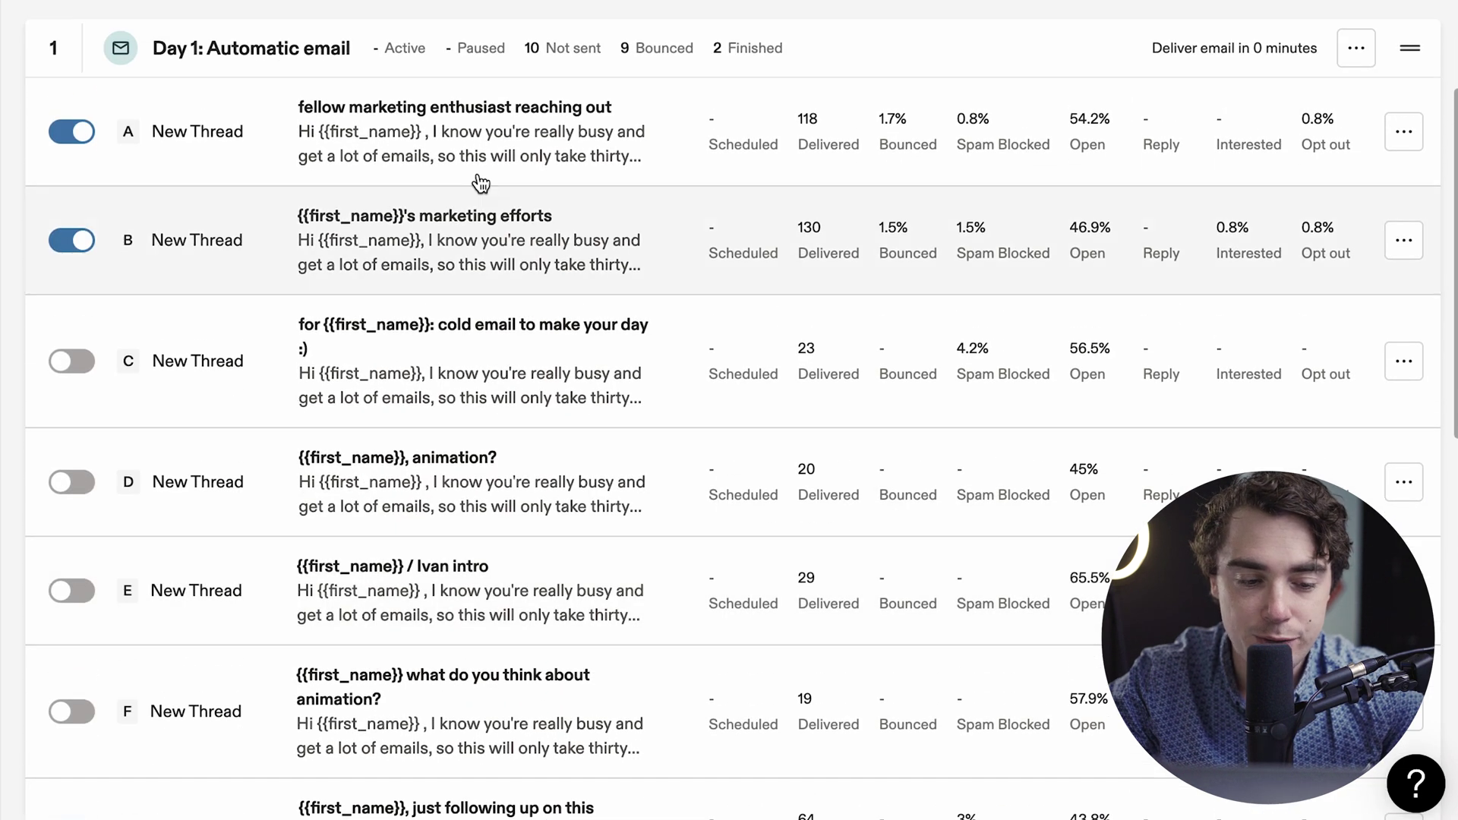
{"action": "mouse_move", "coordinate": [481, 494]}
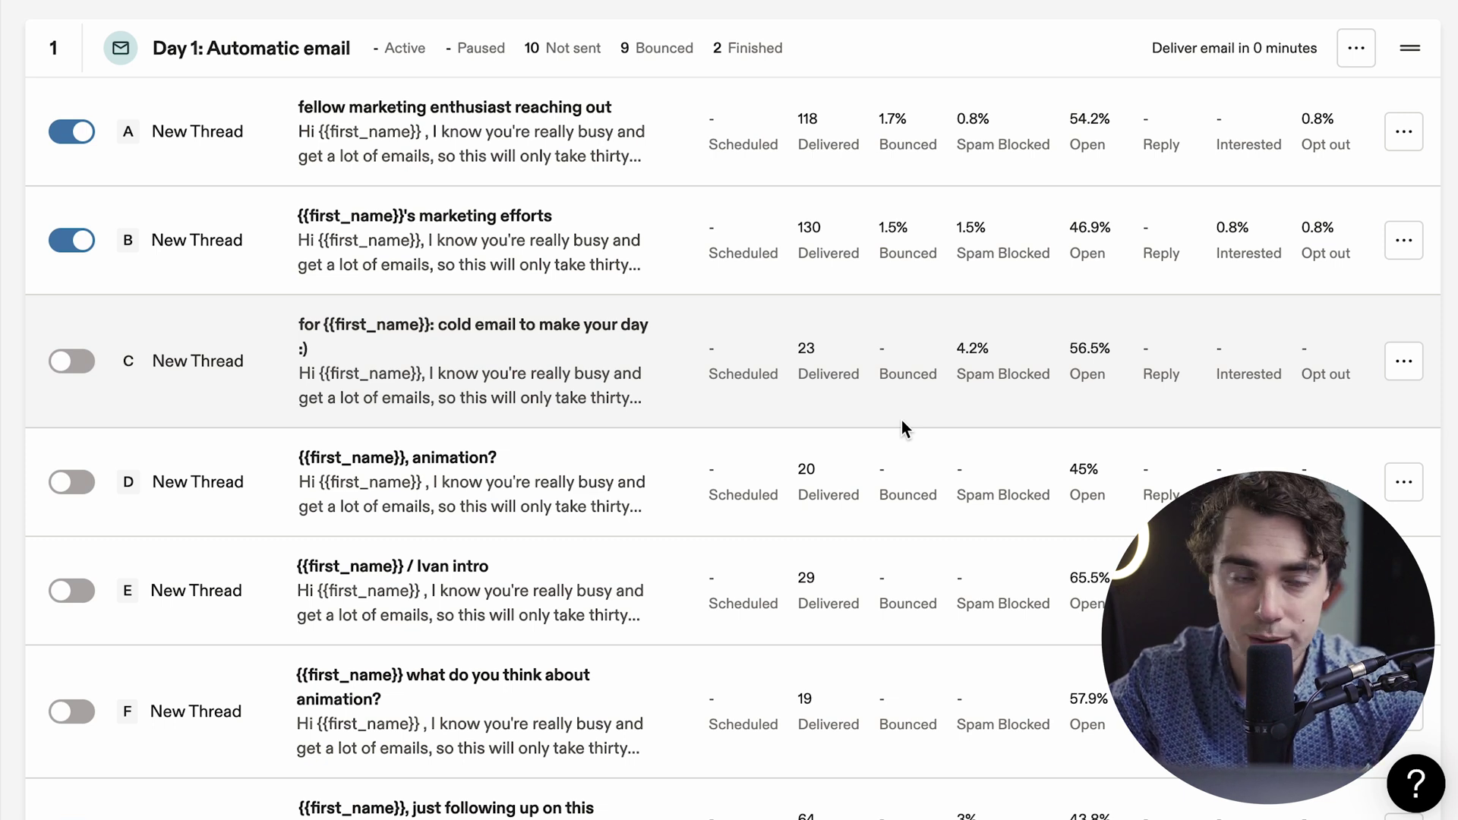
{"action": "scroll", "coordinate": [123, 506], "scroll_direction": "down", "scroll_amount": 1}
{"action": "scroll", "coordinate": [123, 507], "scroll_direction": "down", "scroll_amount": 1}
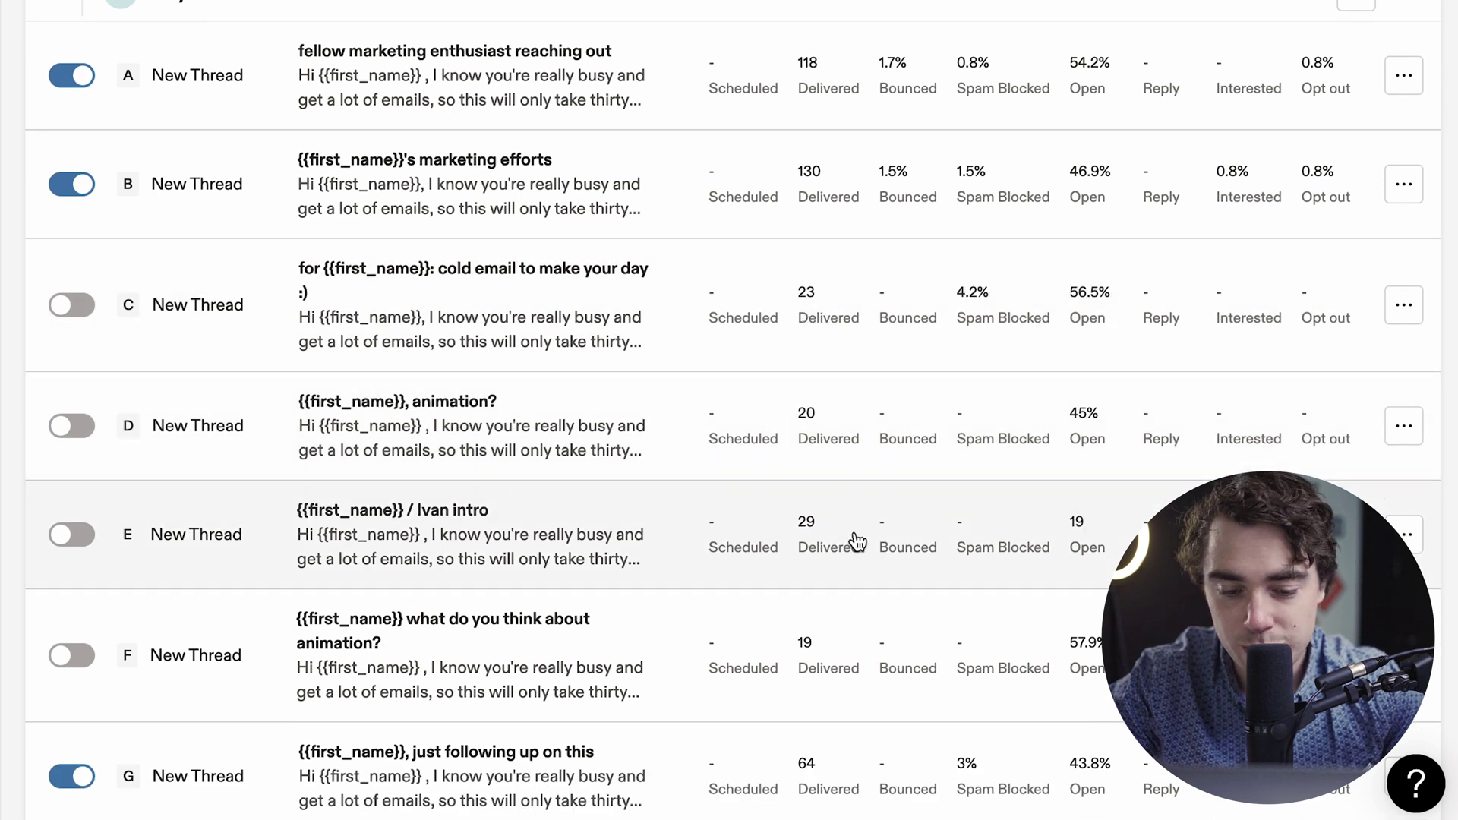
{"action": "scroll", "coordinate": [854, 538], "scroll_direction": "down", "scroll_amount": 3}
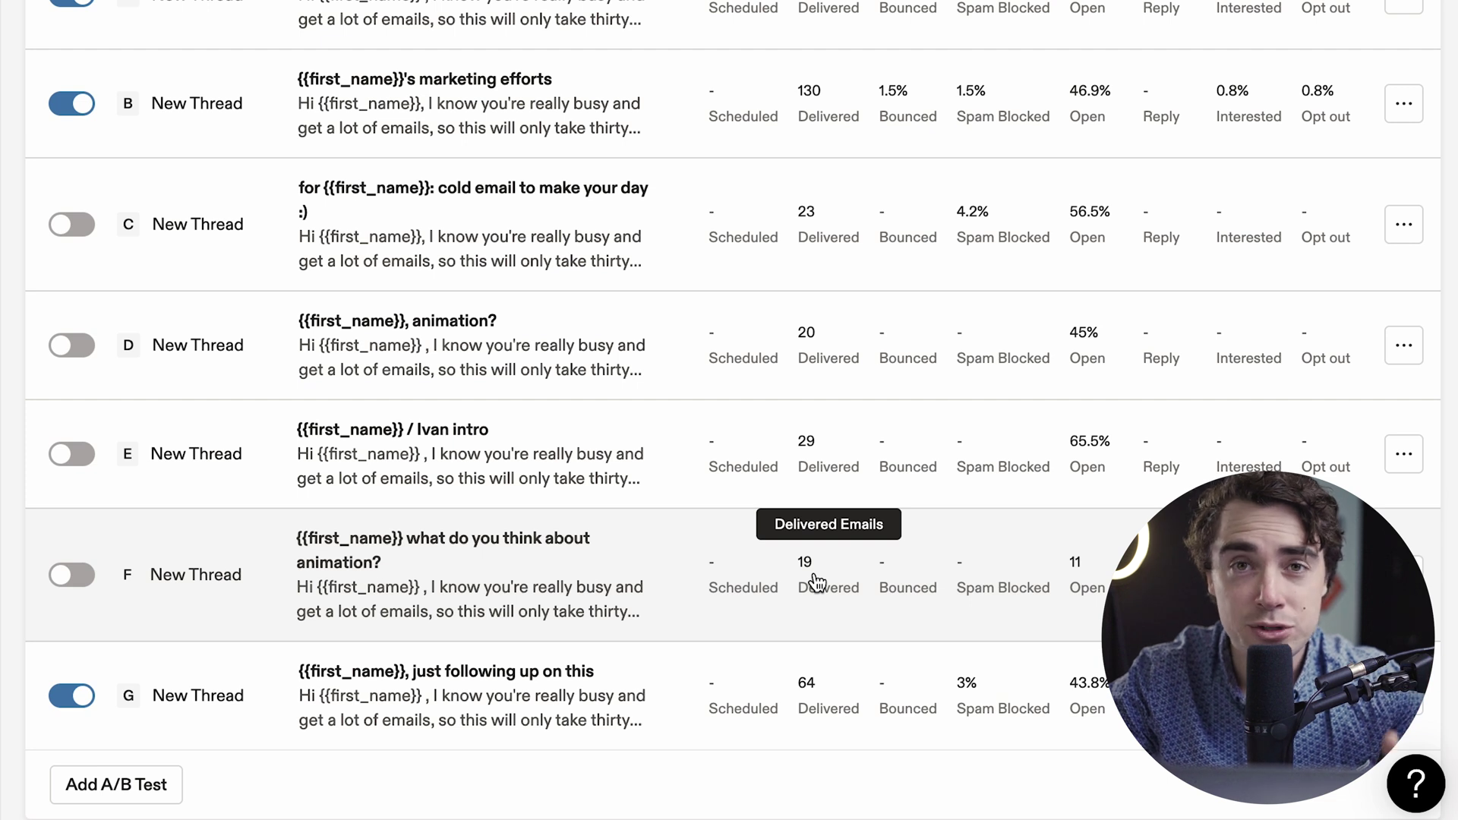
{"action": "scroll", "coordinate": [372, 325], "scroll_direction": "up", "scroll_amount": 5}
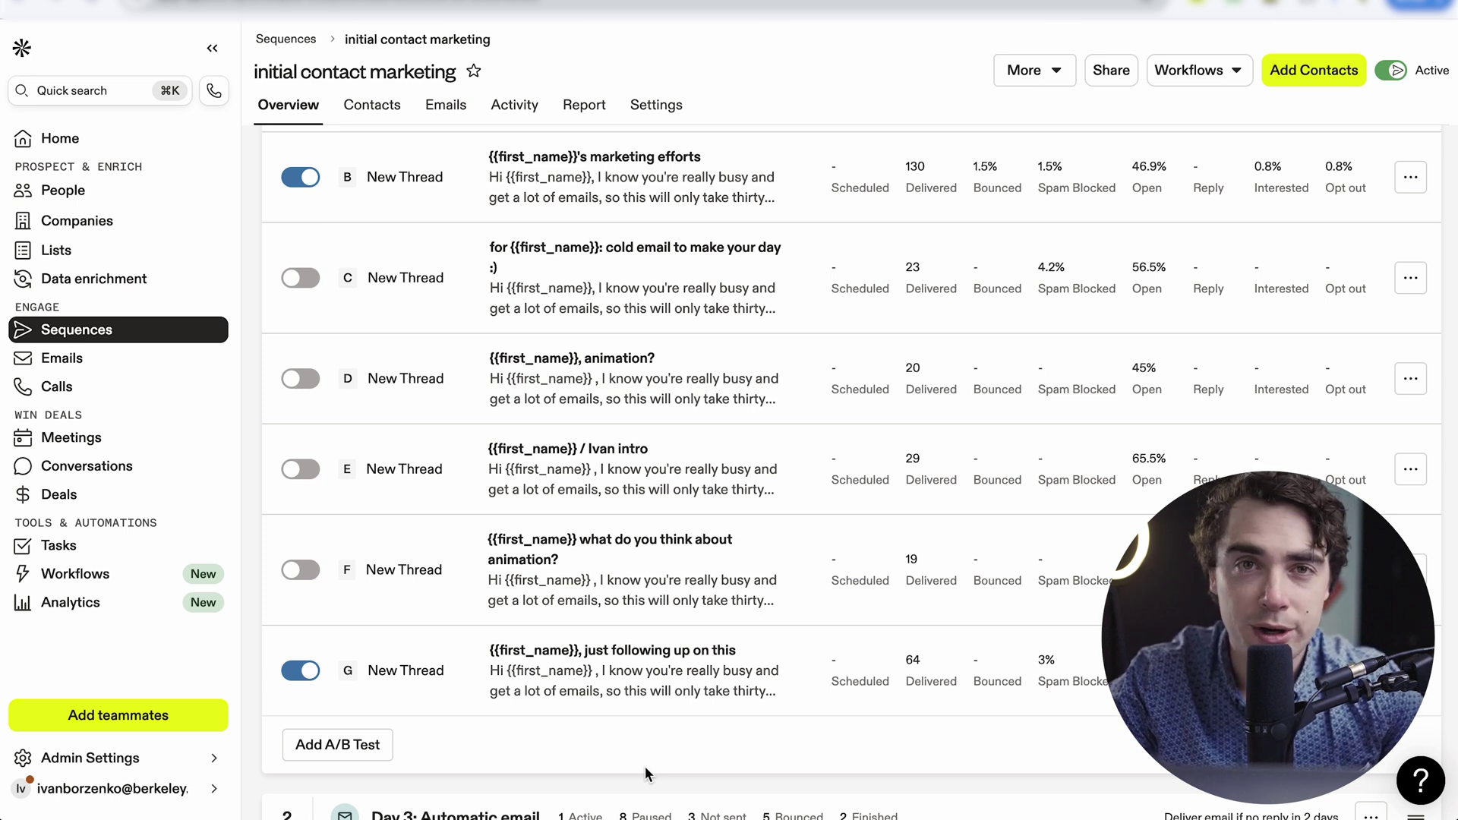
Open the Day 1 variant B email '{{first_name}}'s marketing efforts' for editing
{"action": "scroll", "coordinate": [474, 277], "scroll_direction": "up", "scroll_amount": 3}
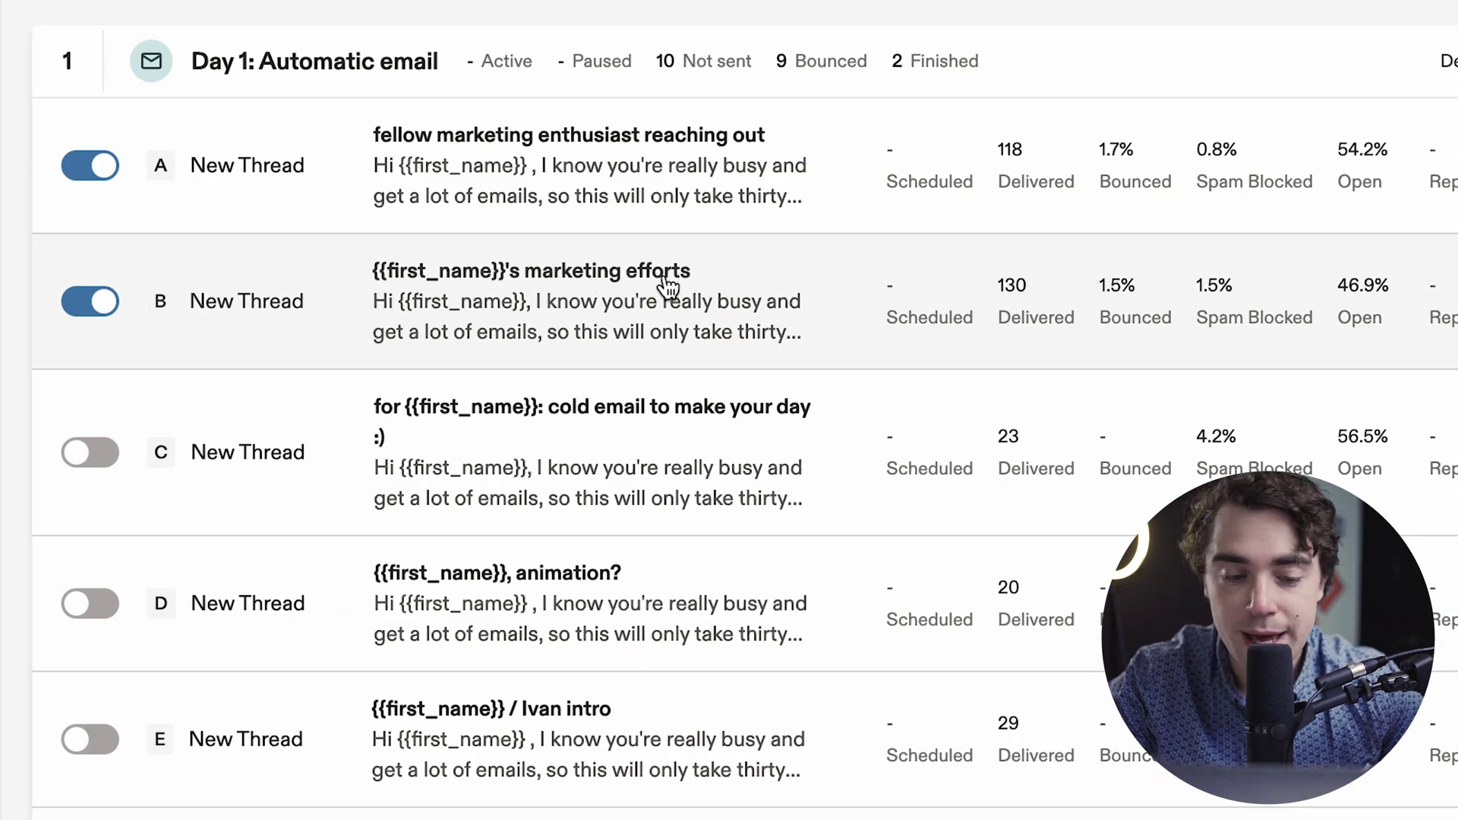
{"action": "mouse_move", "coordinate": [407, 311]}
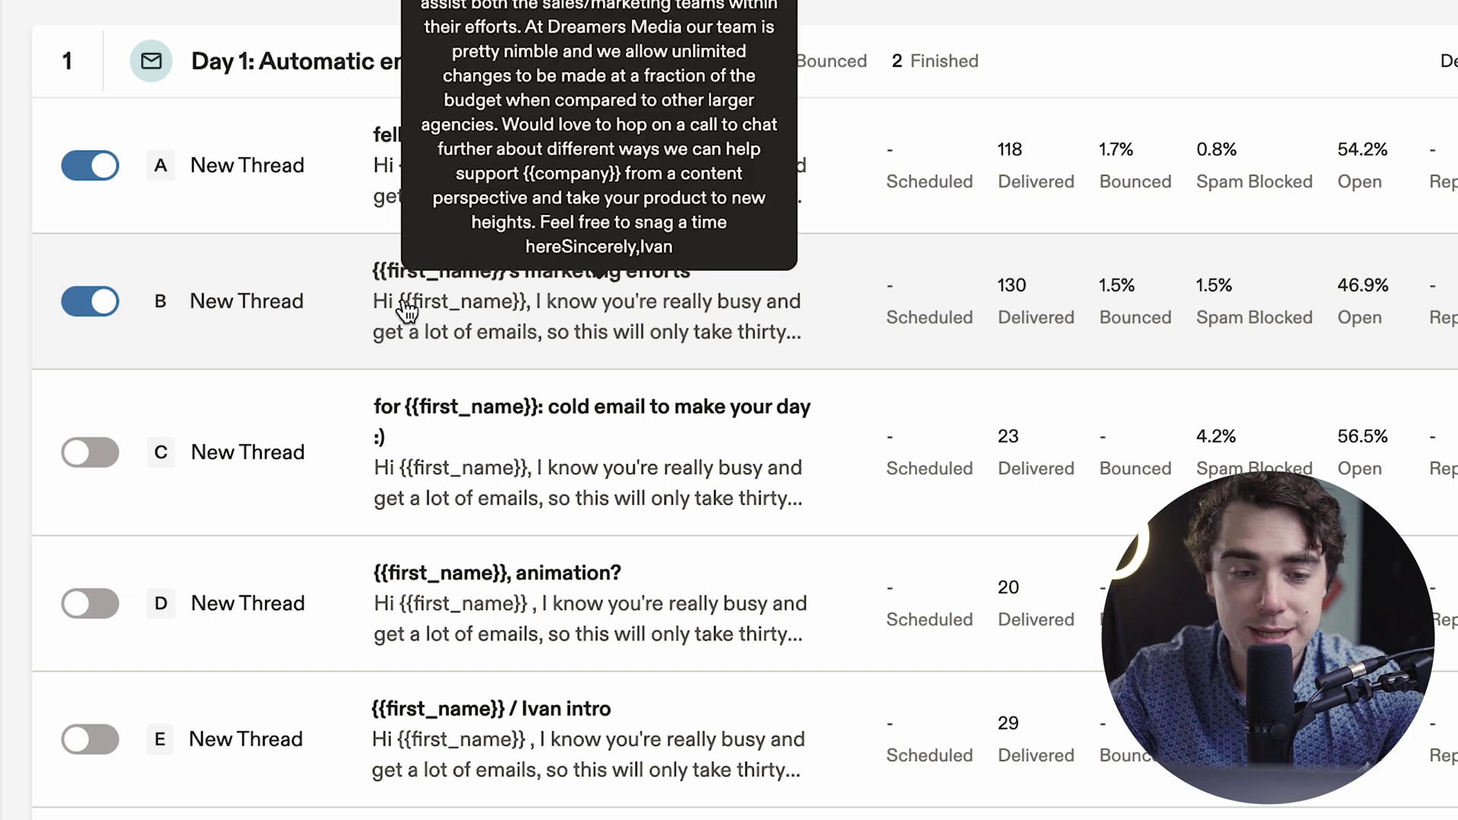
{"action": "left_click", "coordinate": [299, 308]}
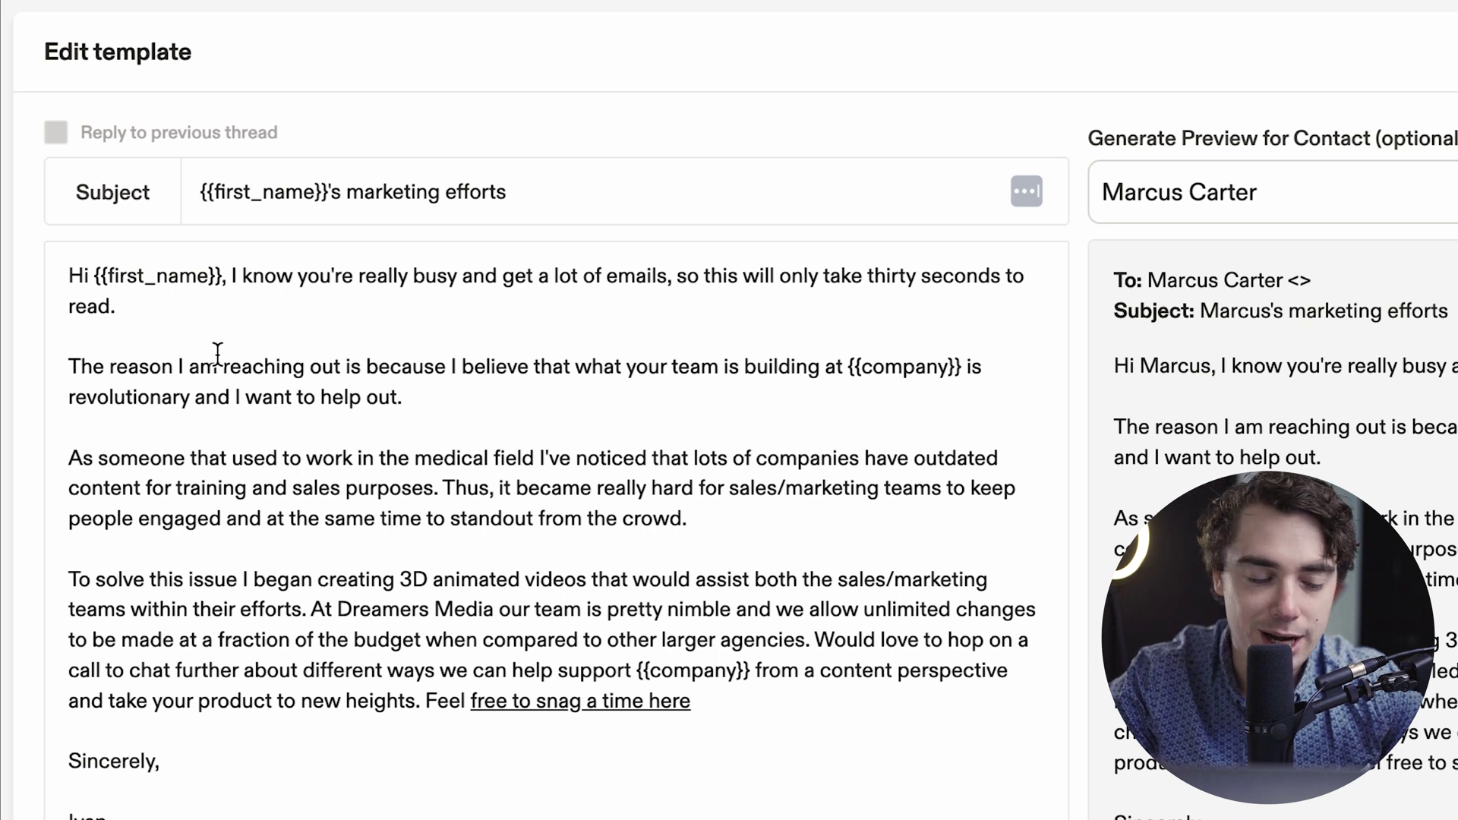
Select and deselect the second paragraph, then exit the template editor unchanged
{"action": "left_click_drag", "start_coordinate": [420, 394], "coordinate": [65, 351]}
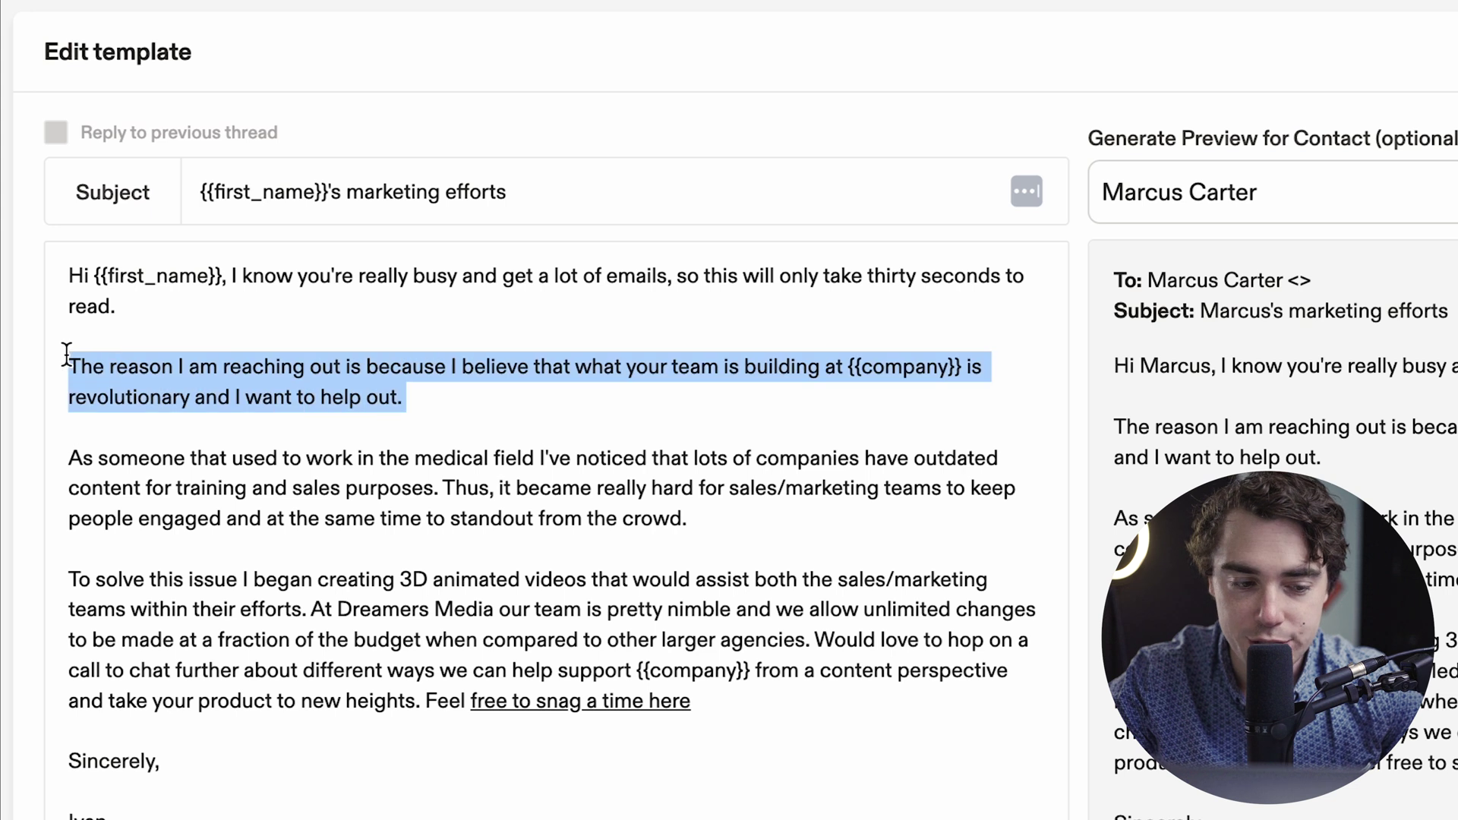
{"action": "left_click", "coordinate": [456, 391]}
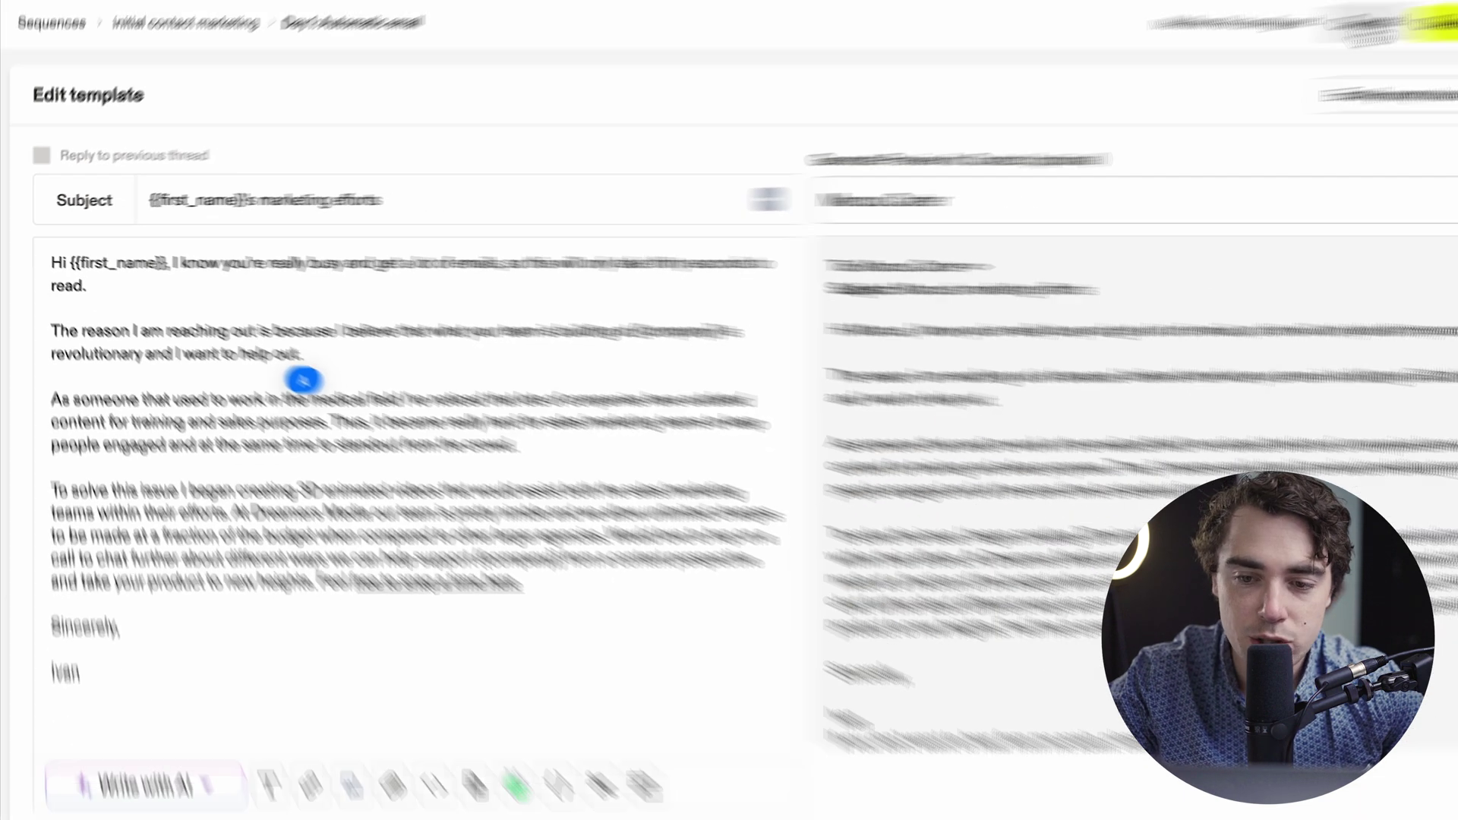
{"action": "key", "text": "Escape"}
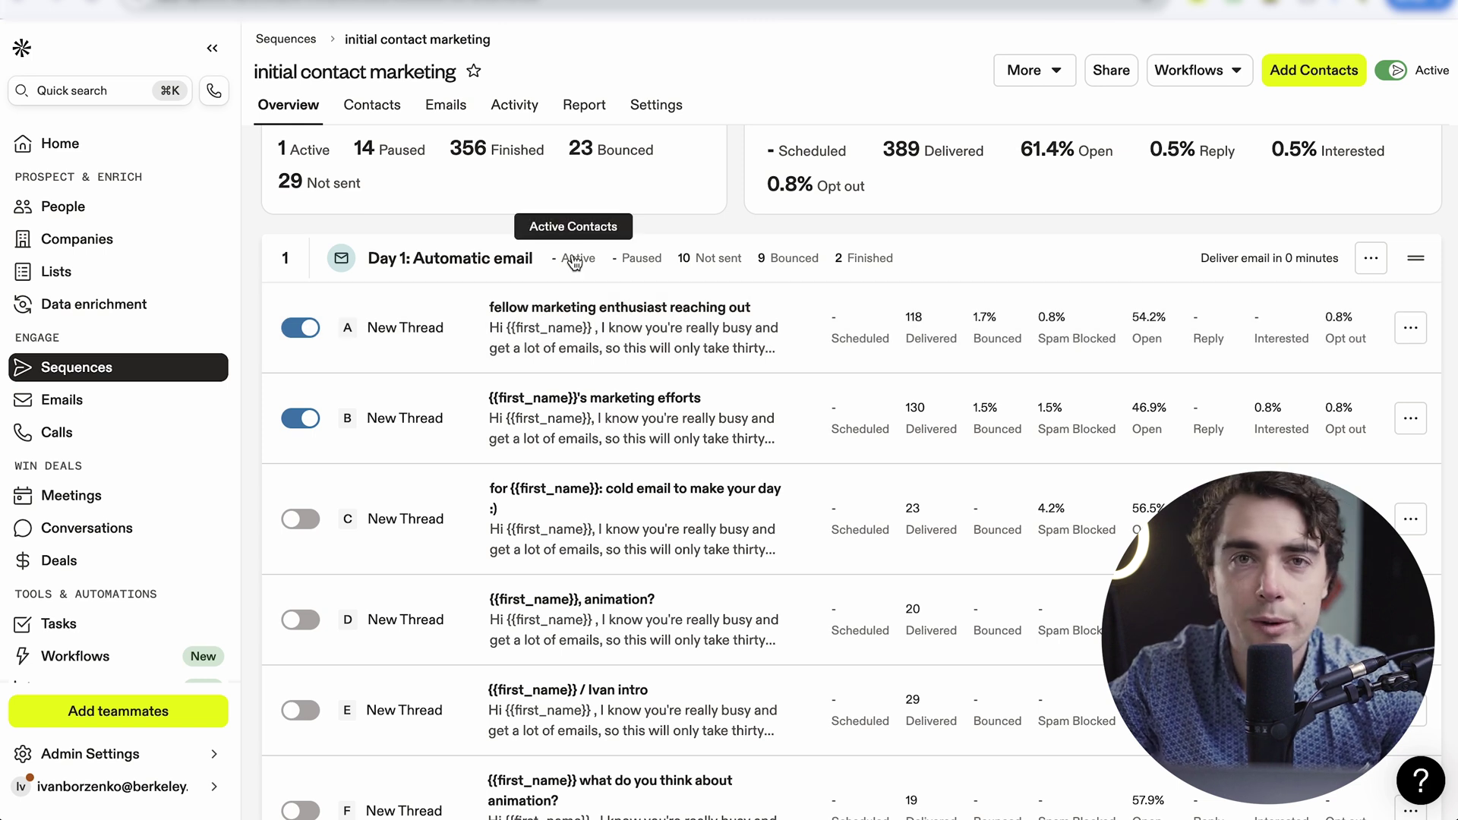
{"action": "scroll", "coordinate": [518, 498], "scroll_direction": "down", "scroll_amount": 2}
{"action": "scroll", "coordinate": [519, 497], "scroll_direction": "down", "scroll_amount": 5}
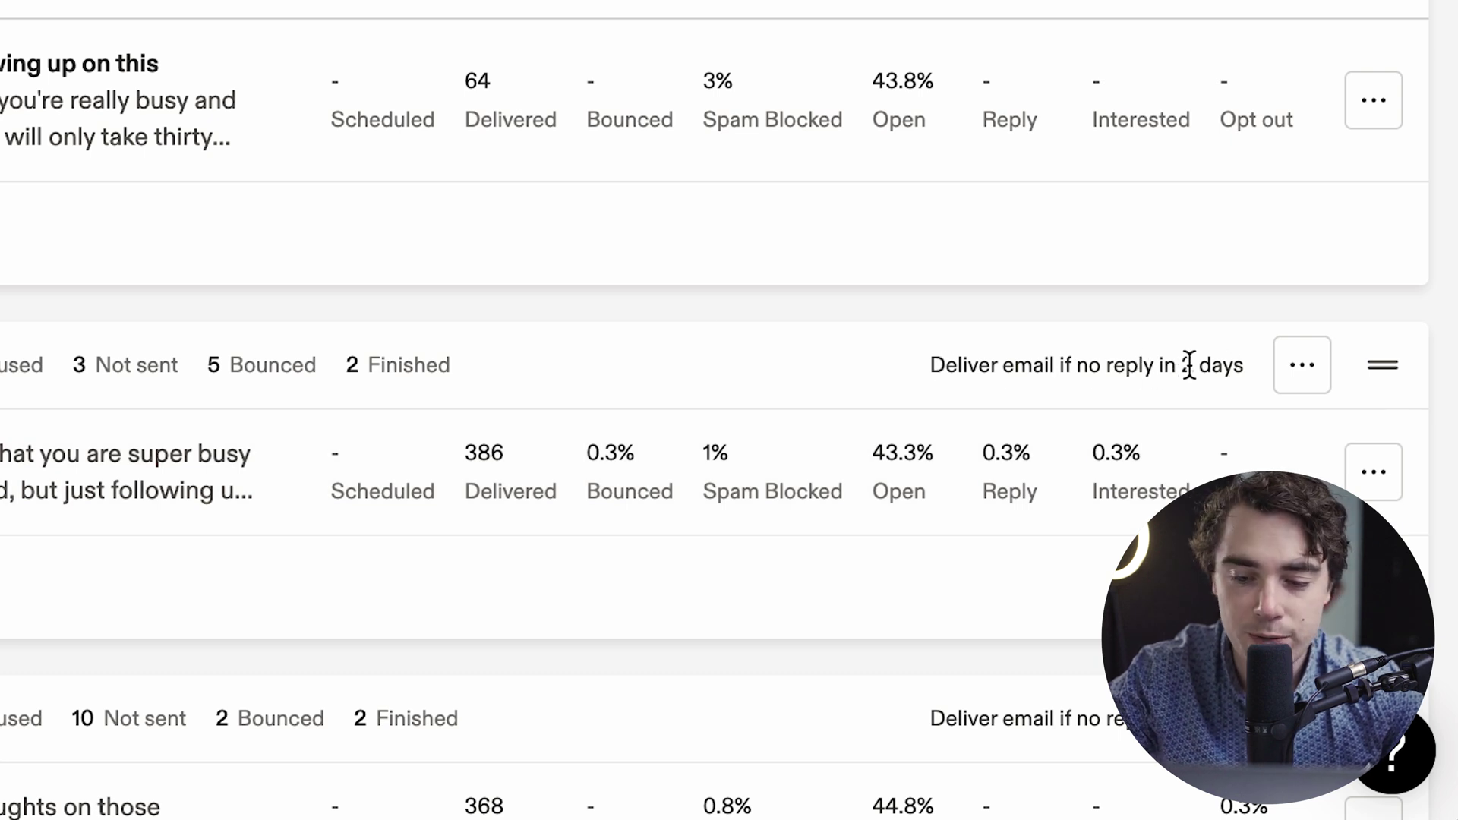
{"action": "left_click", "coordinate": [1306, 378]}
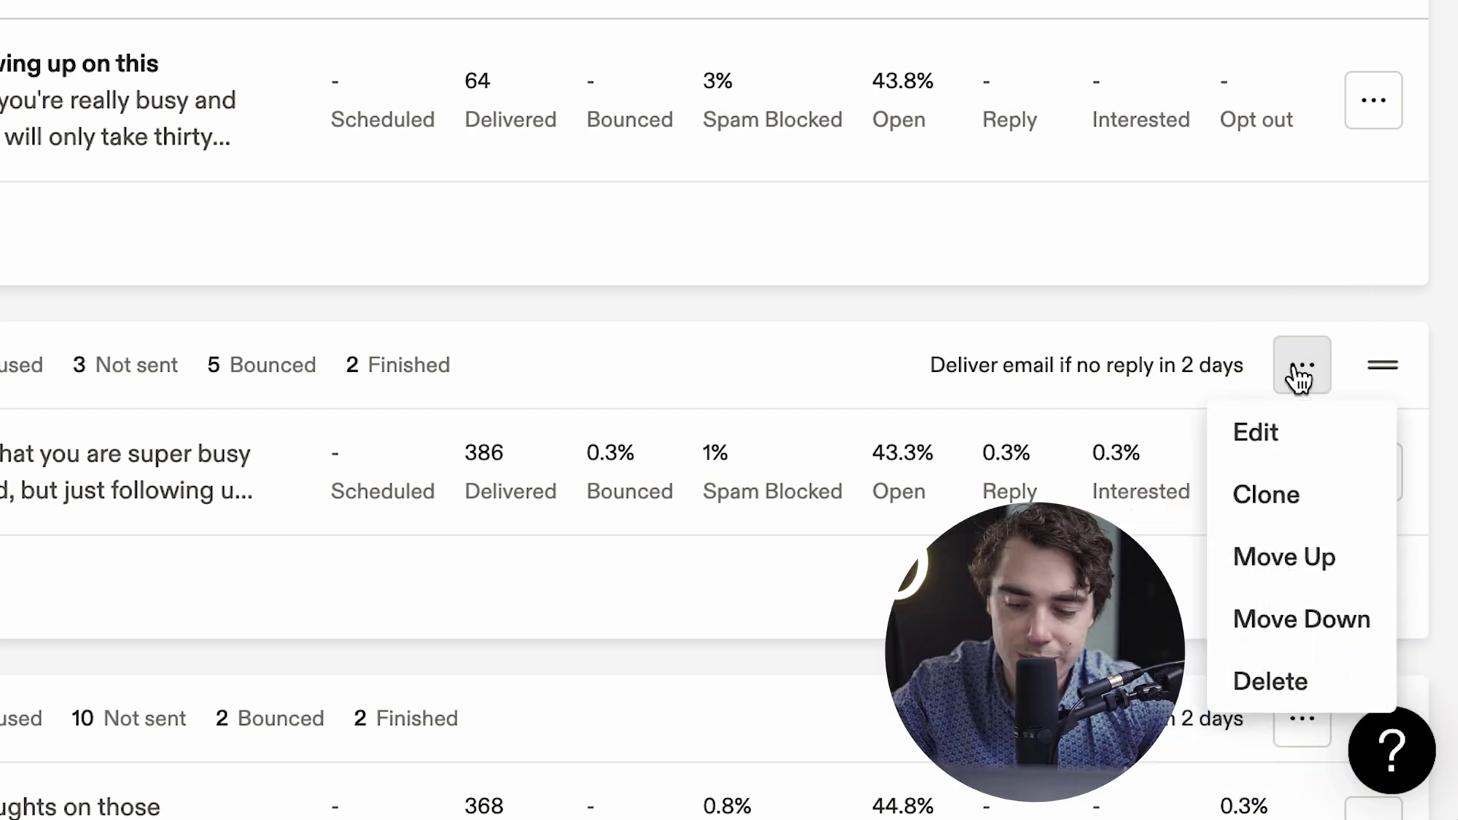
{"action": "left_click", "coordinate": [1256, 426]}
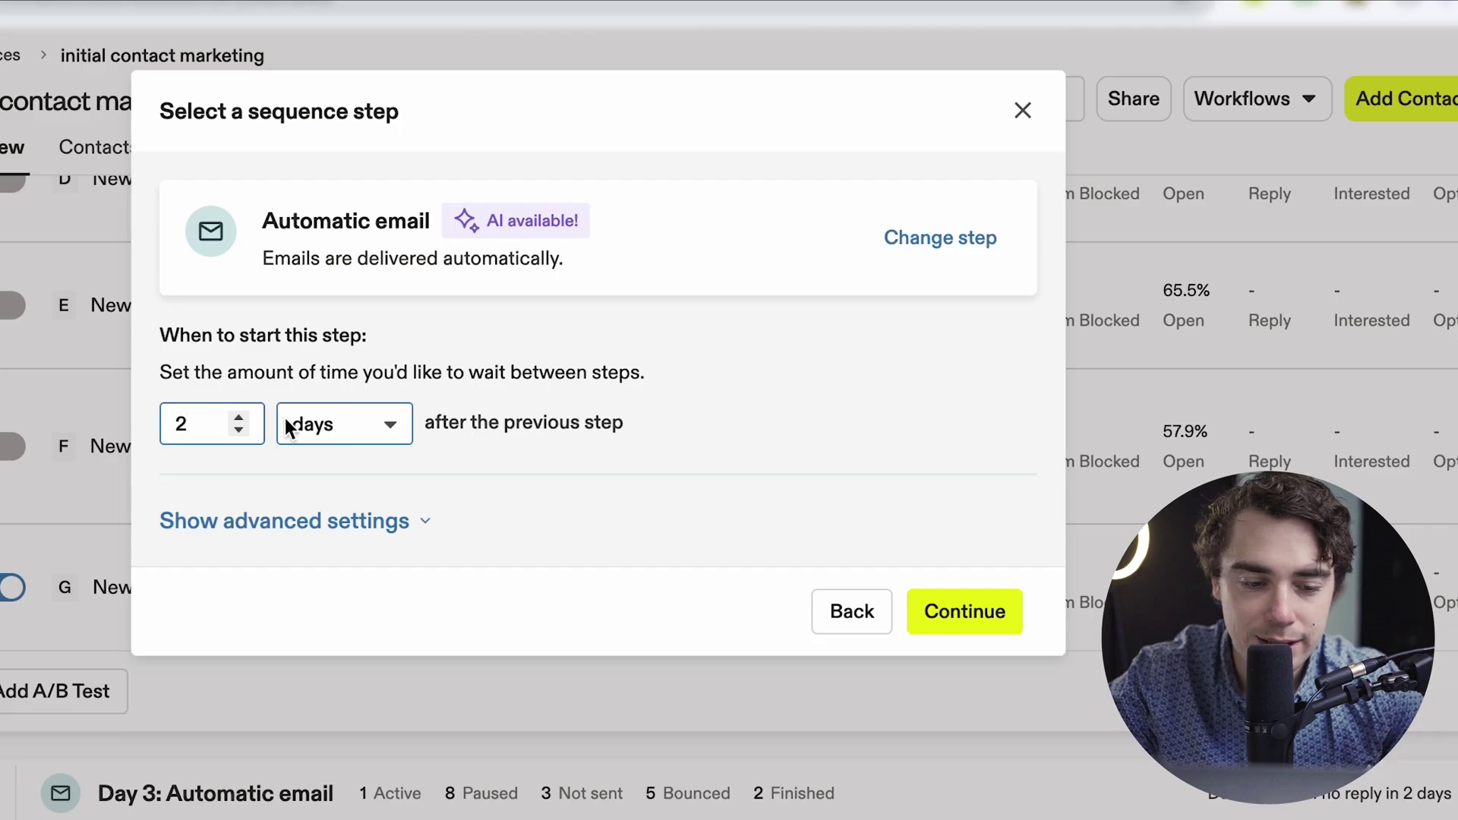
{"action": "left_click", "coordinate": [244, 416]}
{"action": "left_click", "coordinate": [244, 416]}
{"action": "left_click", "coordinate": [244, 416]}
{"action": "left_click", "coordinate": [240, 430]}
{"action": "left_click", "coordinate": [240, 430]}
{"action": "left_click", "coordinate": [240, 431]}
{"action": "key", "text": "Escape"}
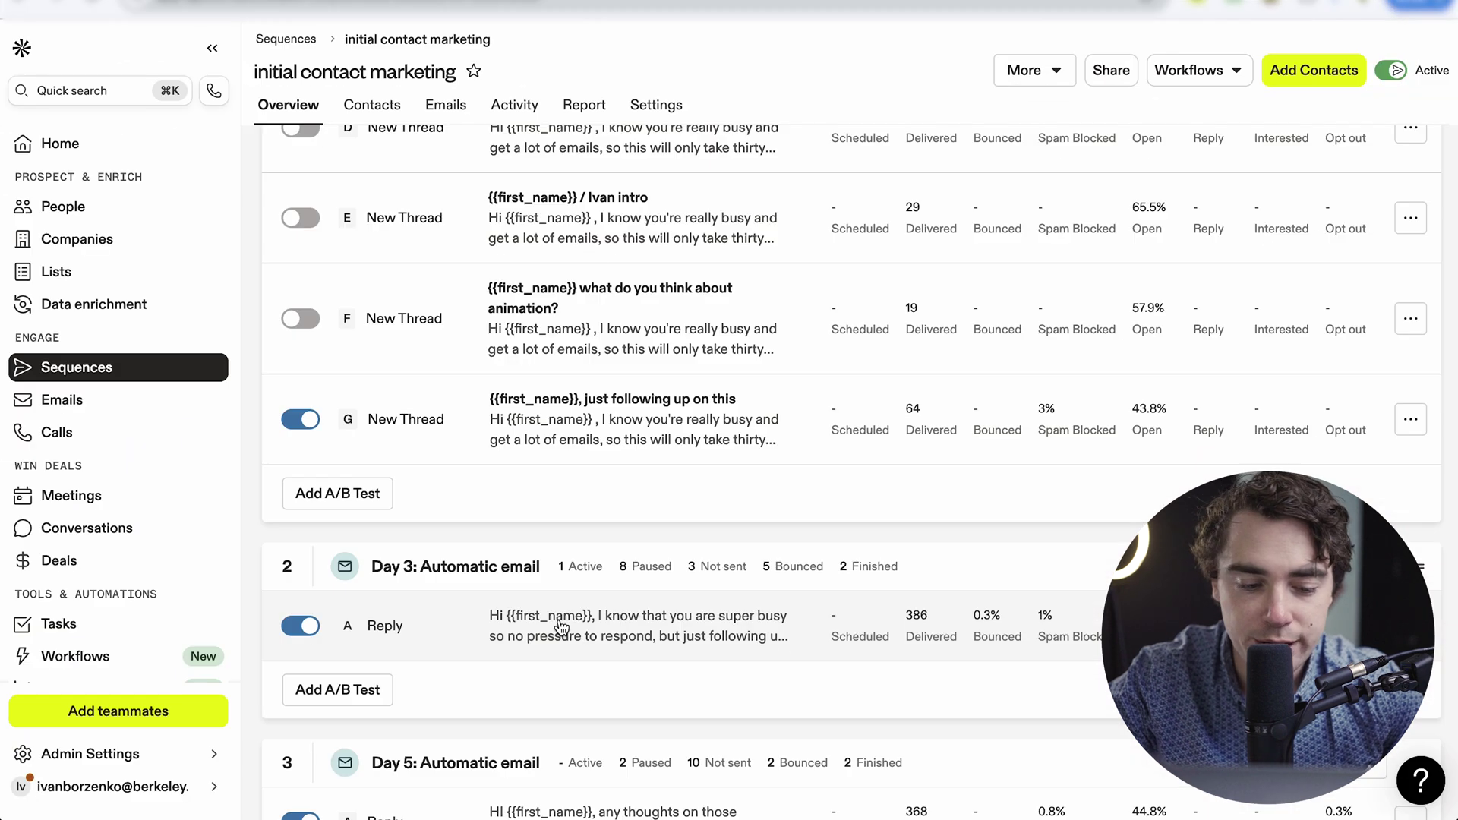
{"action": "left_click", "coordinate": [560, 628]}
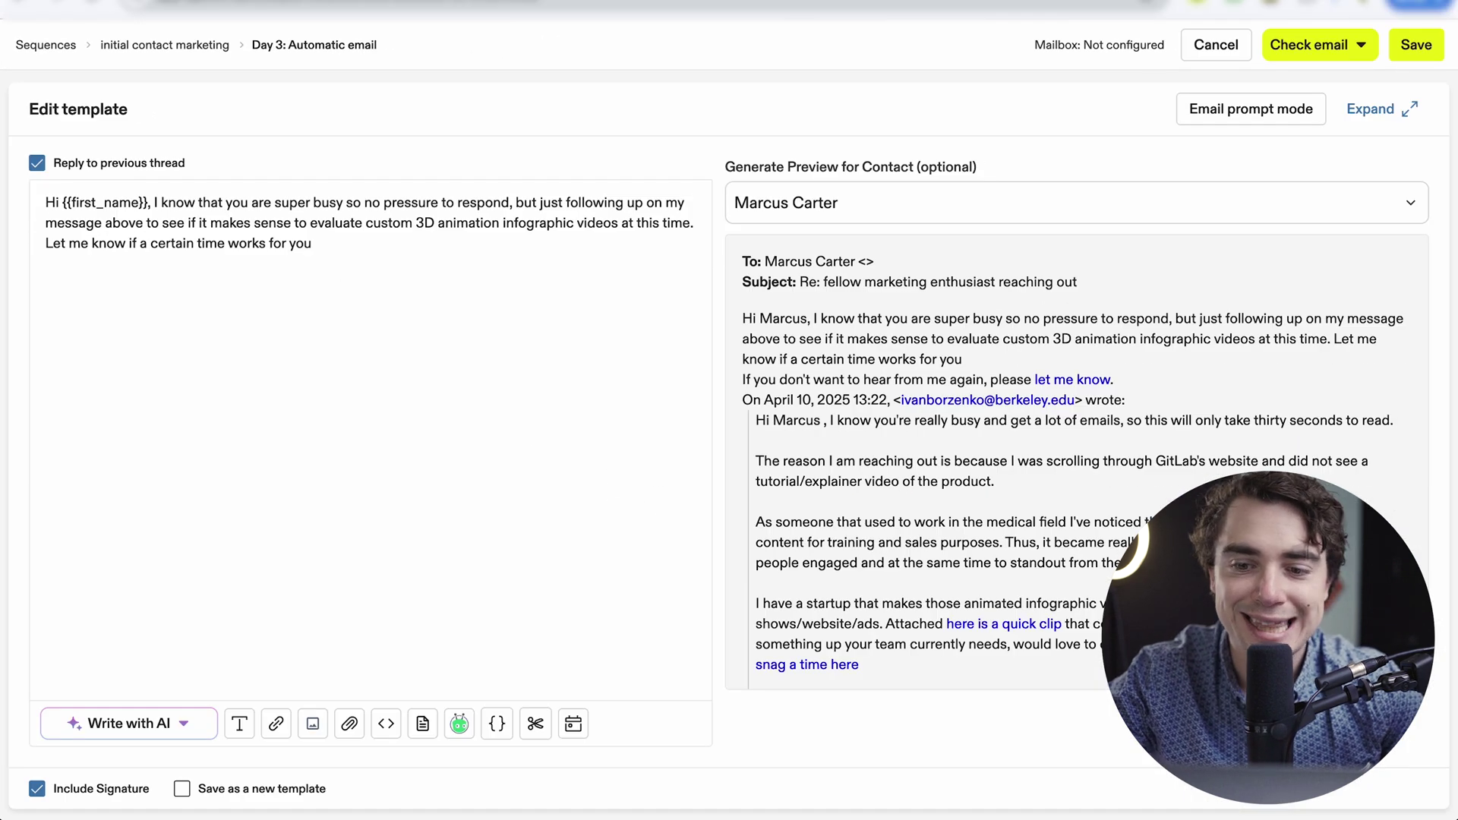
{"action": "left_click", "coordinate": [1217, 51]}
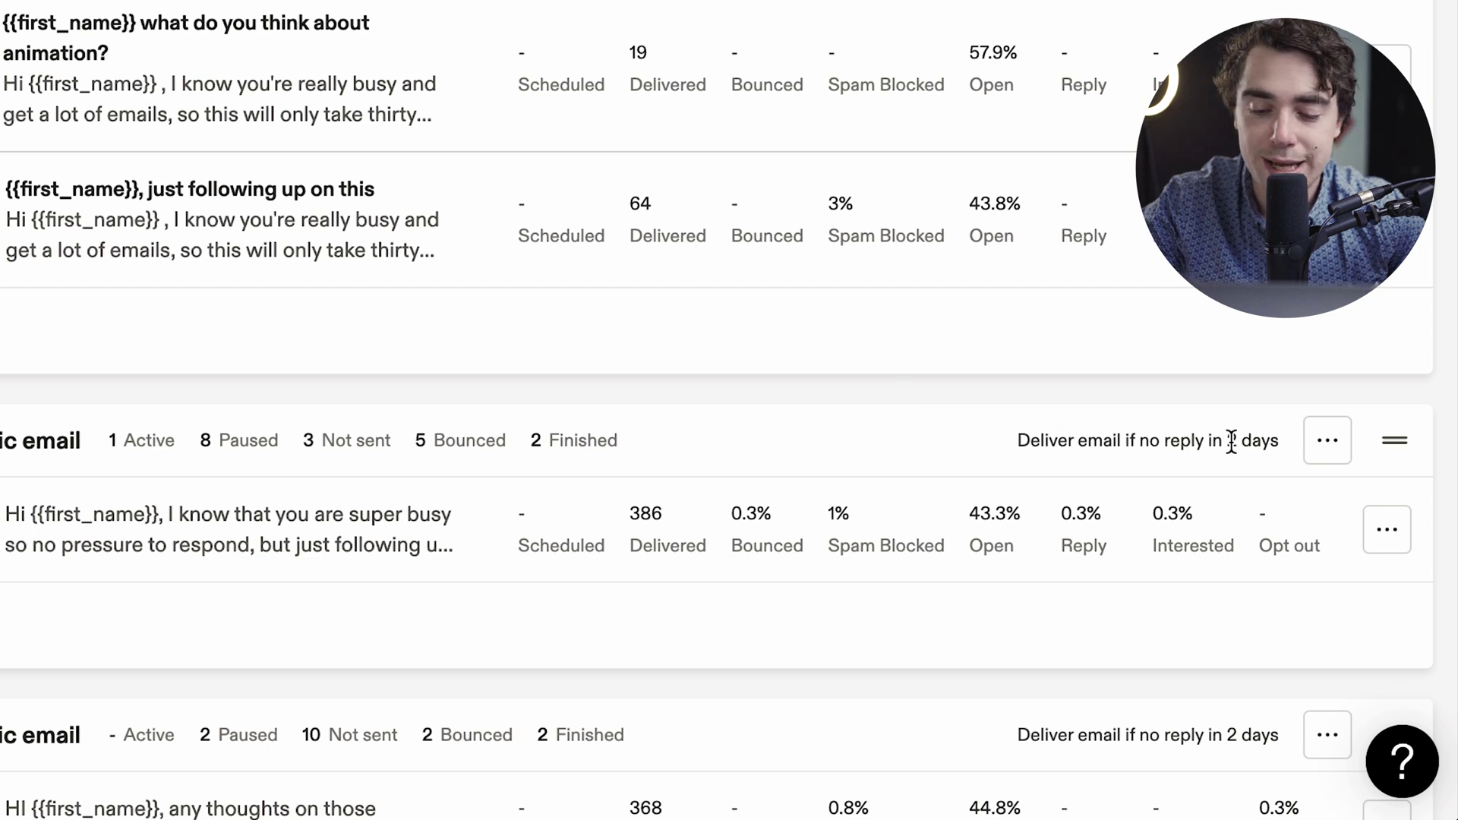
{"action": "scroll", "coordinate": [439, 386], "scroll_direction": "down", "scroll_amount": 5}
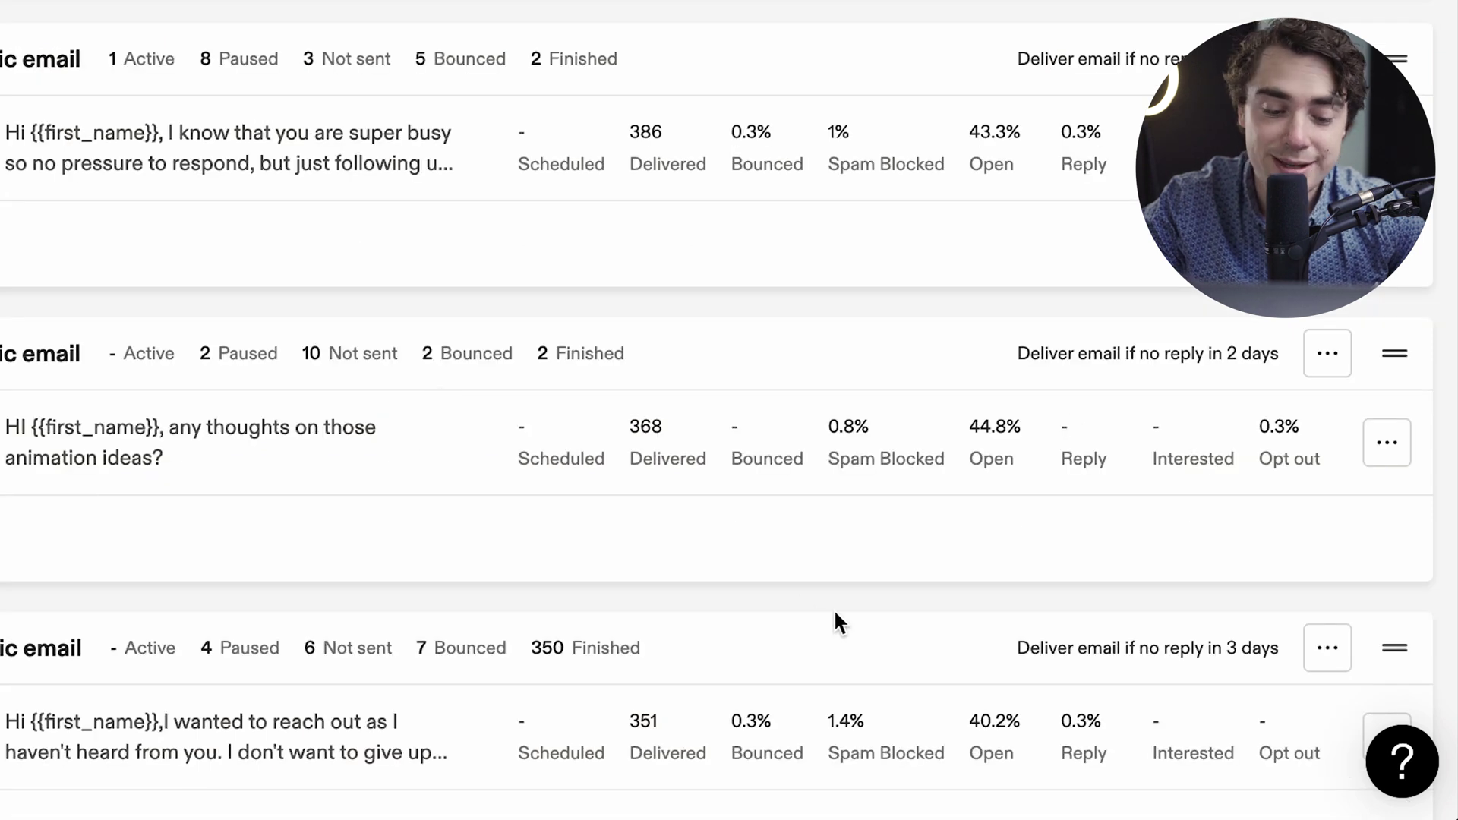
{"action": "scroll", "coordinate": [835, 619], "scroll_direction": "down", "scroll_amount": 2}
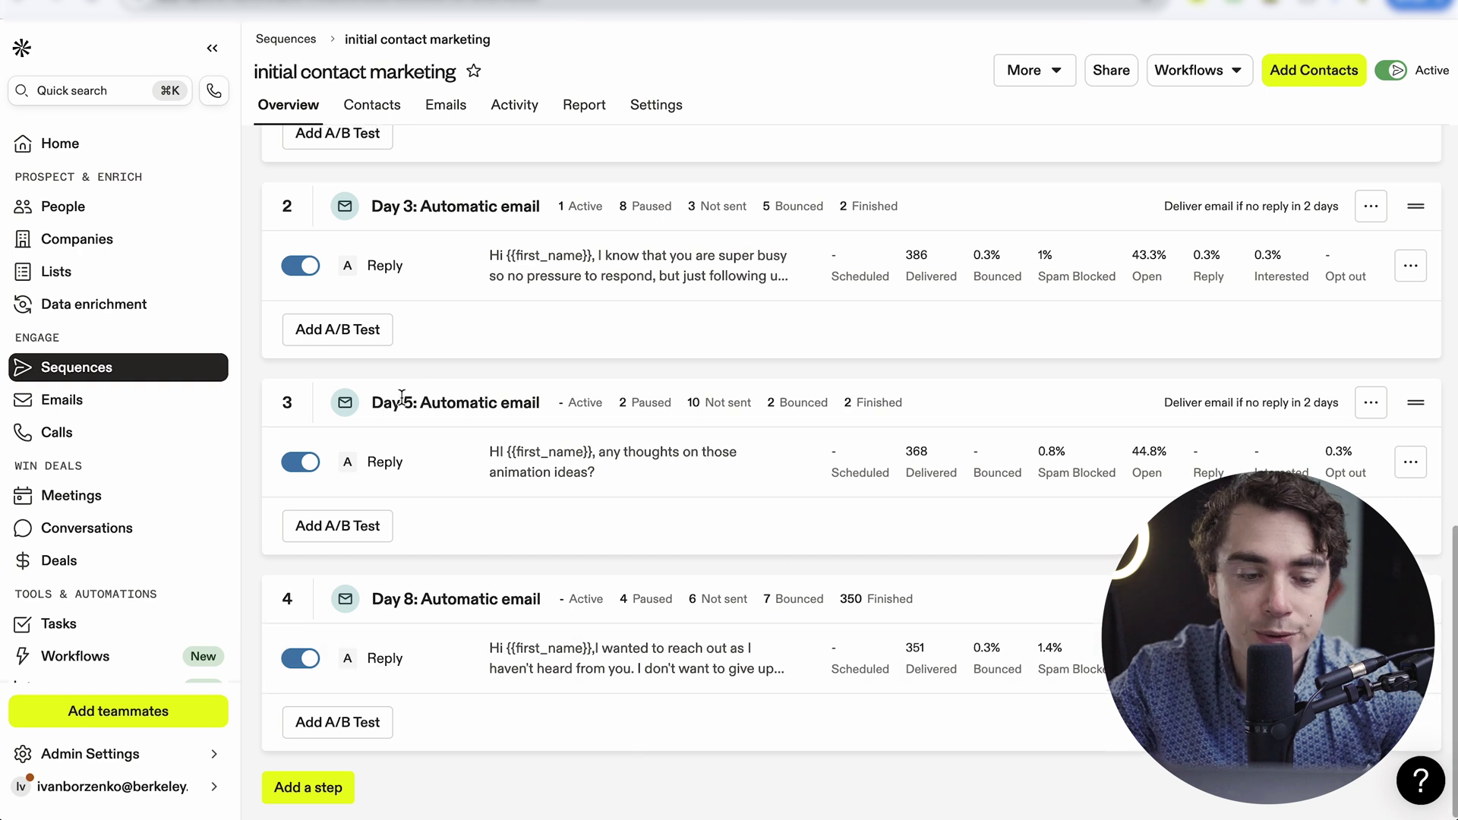
{"action": "scroll", "coordinate": [400, 398], "scroll_direction": "up", "scroll_amount": 4}
{"action": "scroll", "coordinate": [401, 398], "scroll_direction": "up", "scroll_amount": 8}
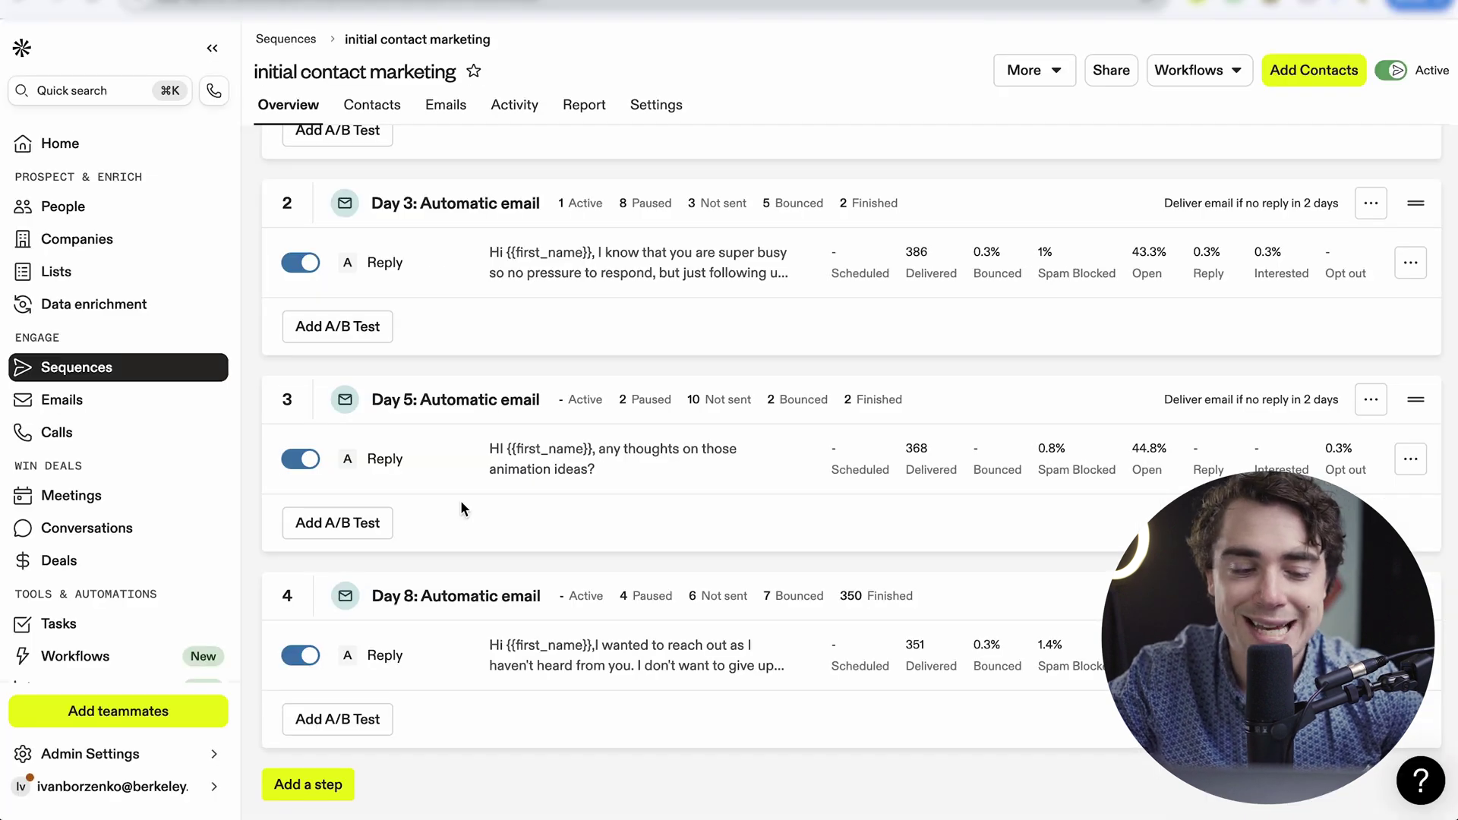
{"action": "scroll", "coordinate": [461, 499], "scroll_direction": "up", "scroll_amount": 10}
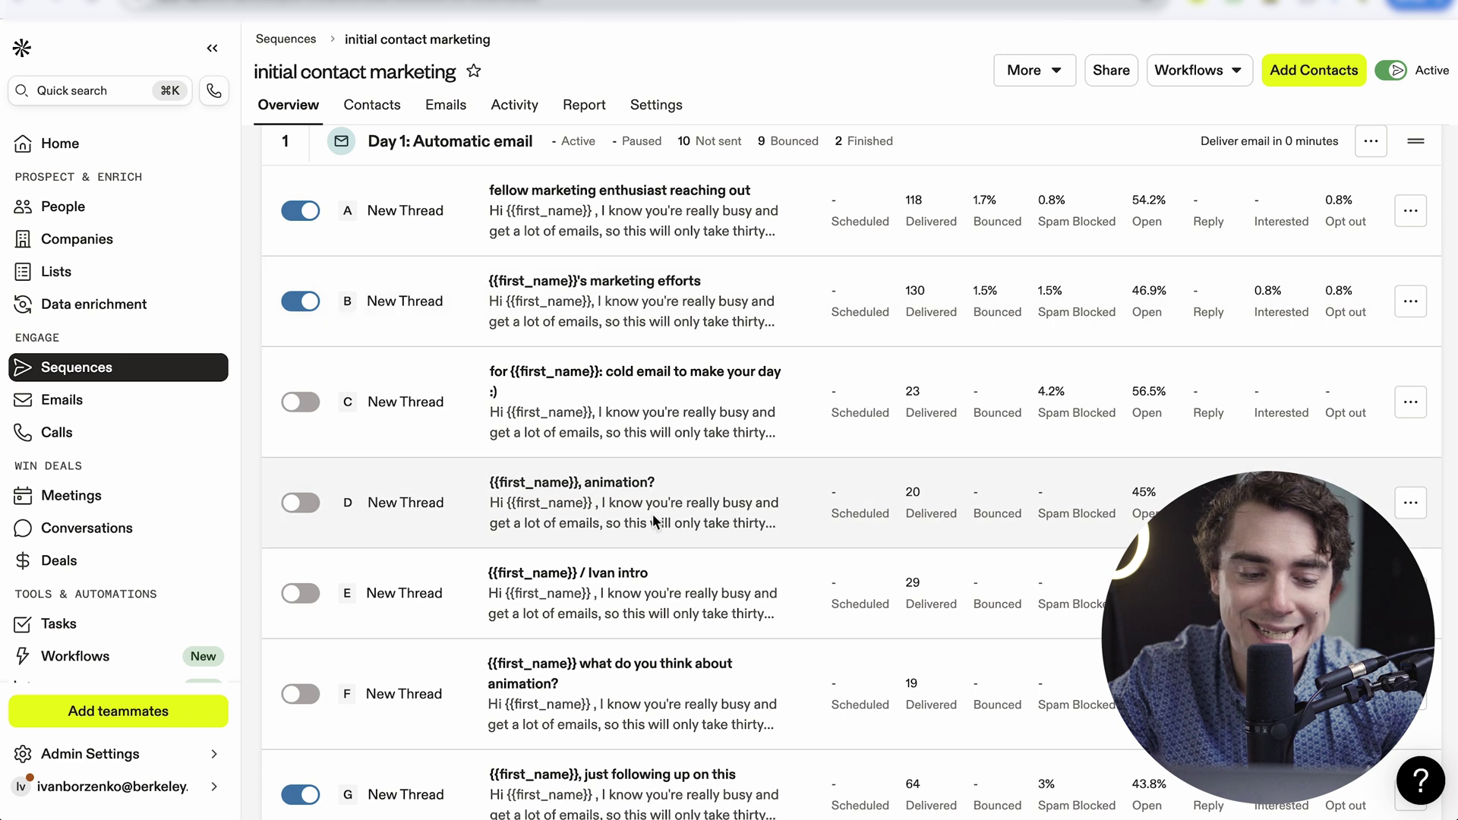
{"action": "scroll", "coordinate": [472, 568], "scroll_direction": "down", "scroll_amount": 3}
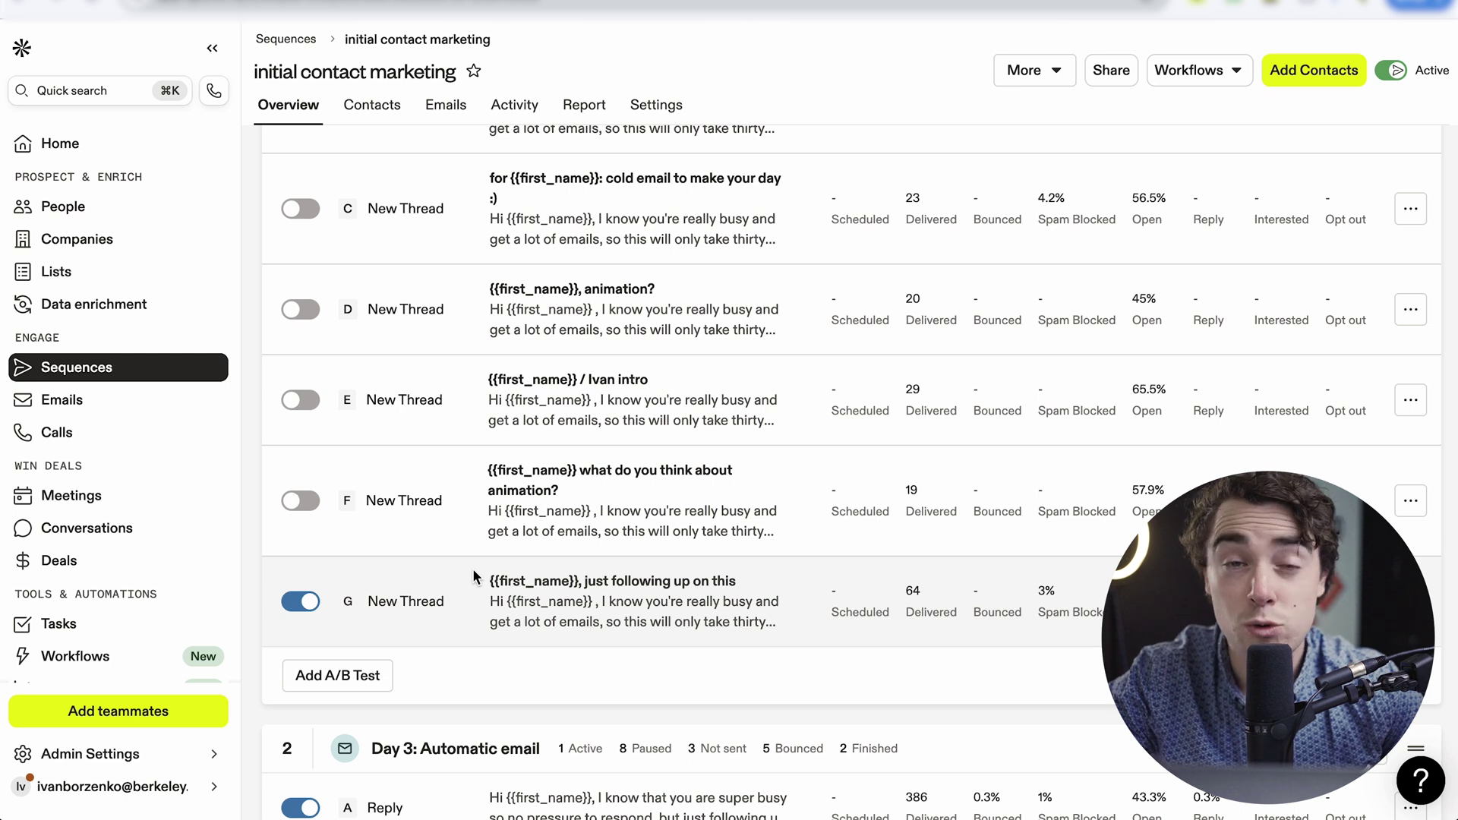
{"action": "scroll", "coordinate": [473, 568], "scroll_direction": "up", "scroll_amount": 1}
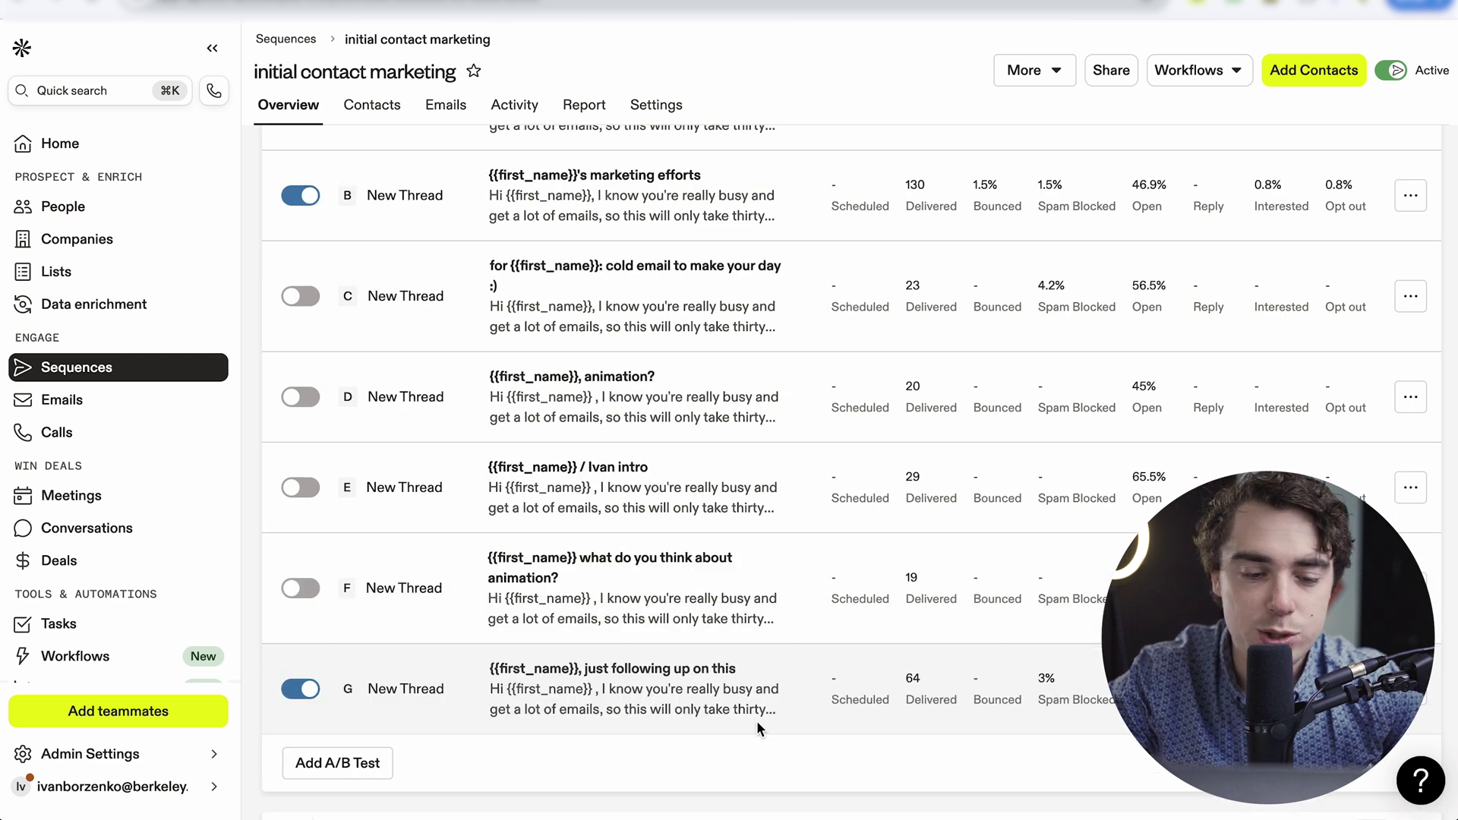
{"action": "scroll", "coordinate": [566, 440], "scroll_direction": "up", "scroll_amount": 3}
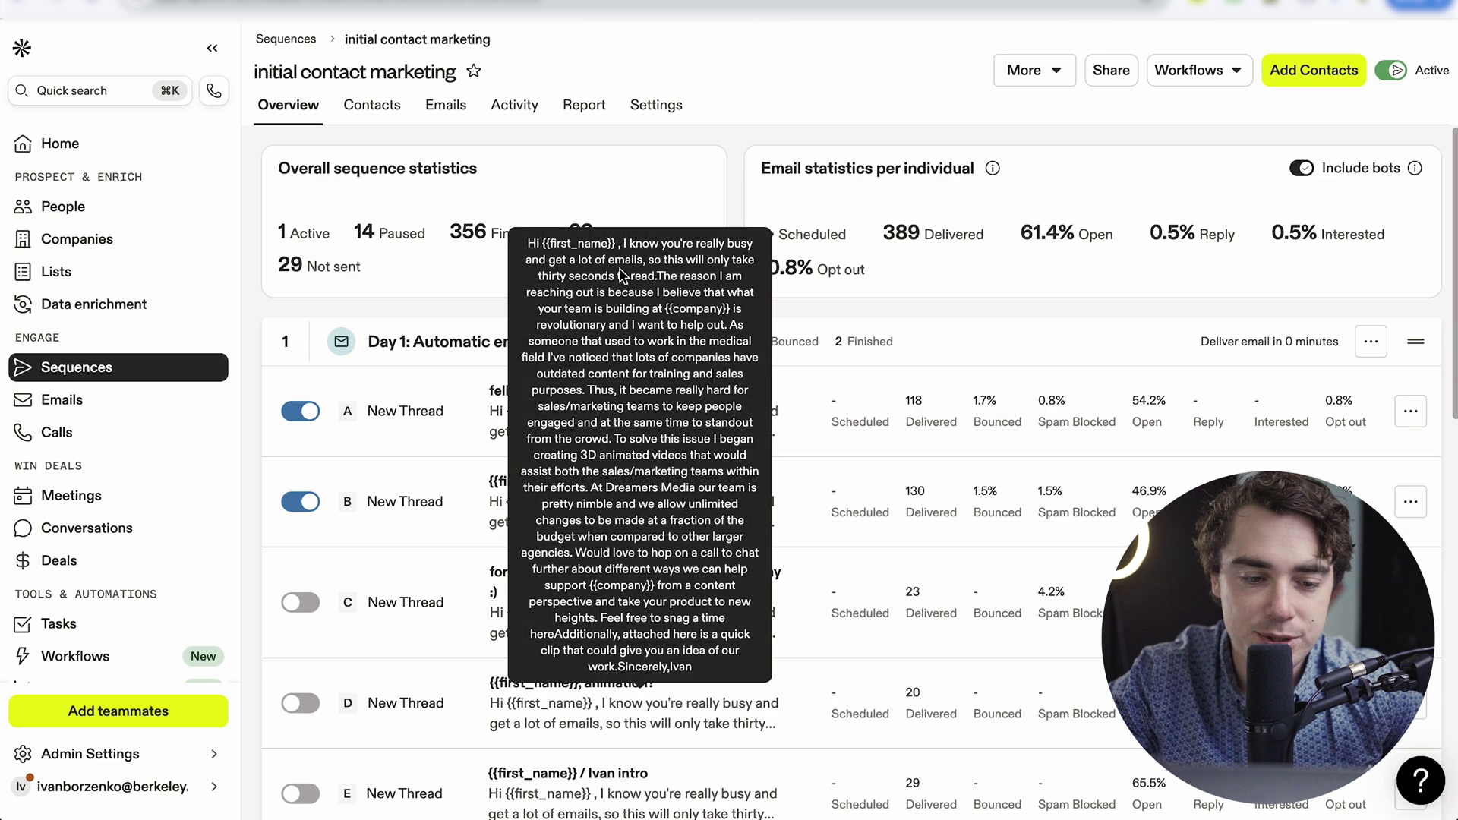
{"action": "scroll", "coordinate": [236, 508], "scroll_direction": "down", "scroll_amount": 1}
{"action": "scroll", "coordinate": [382, 631], "scroll_direction": "down", "scroll_amount": 5}
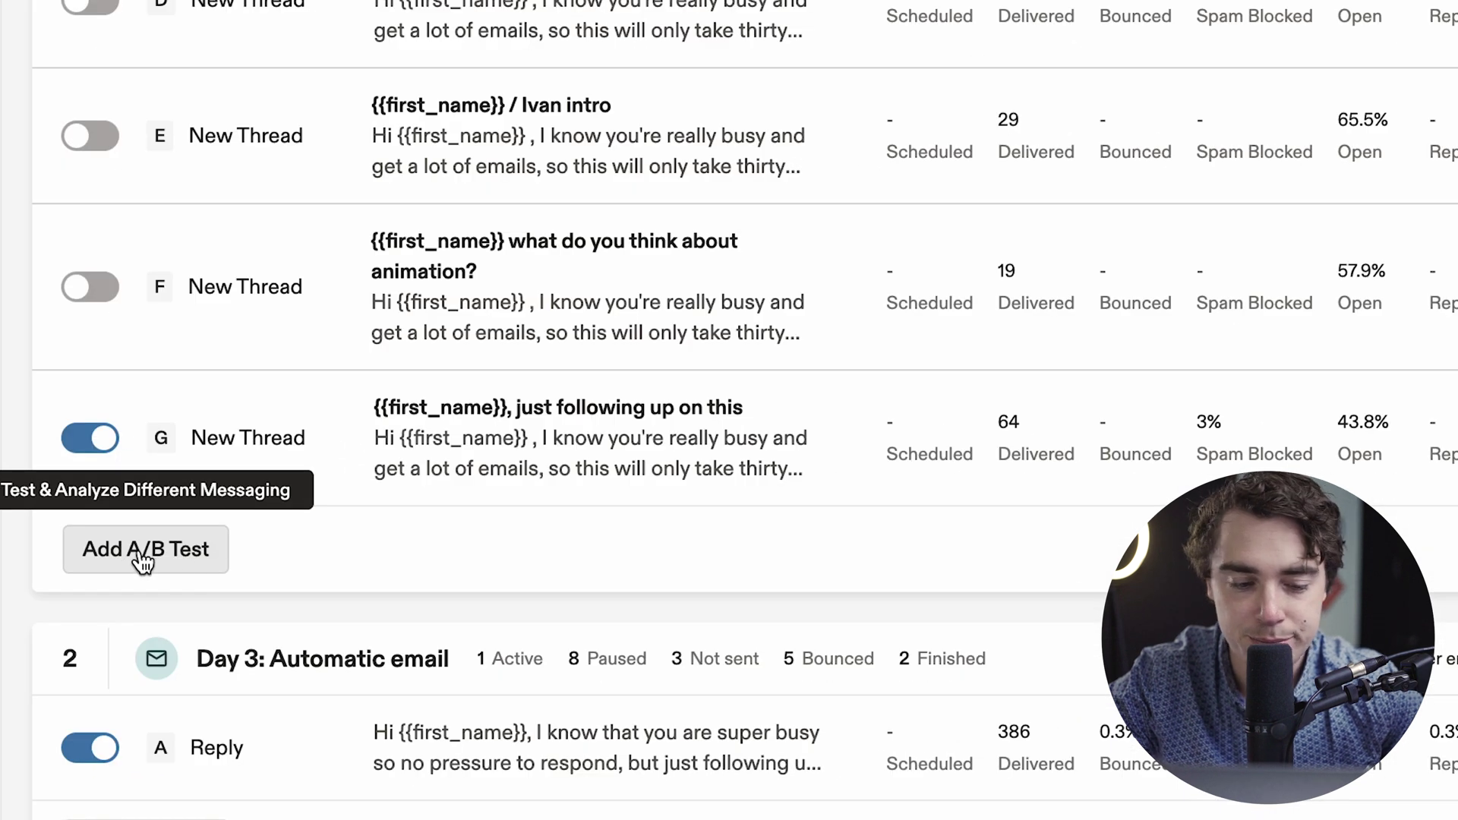
Add a blank A/B variant H under the Day 1 email threads
{"action": "left_click", "coordinate": [142, 560]}
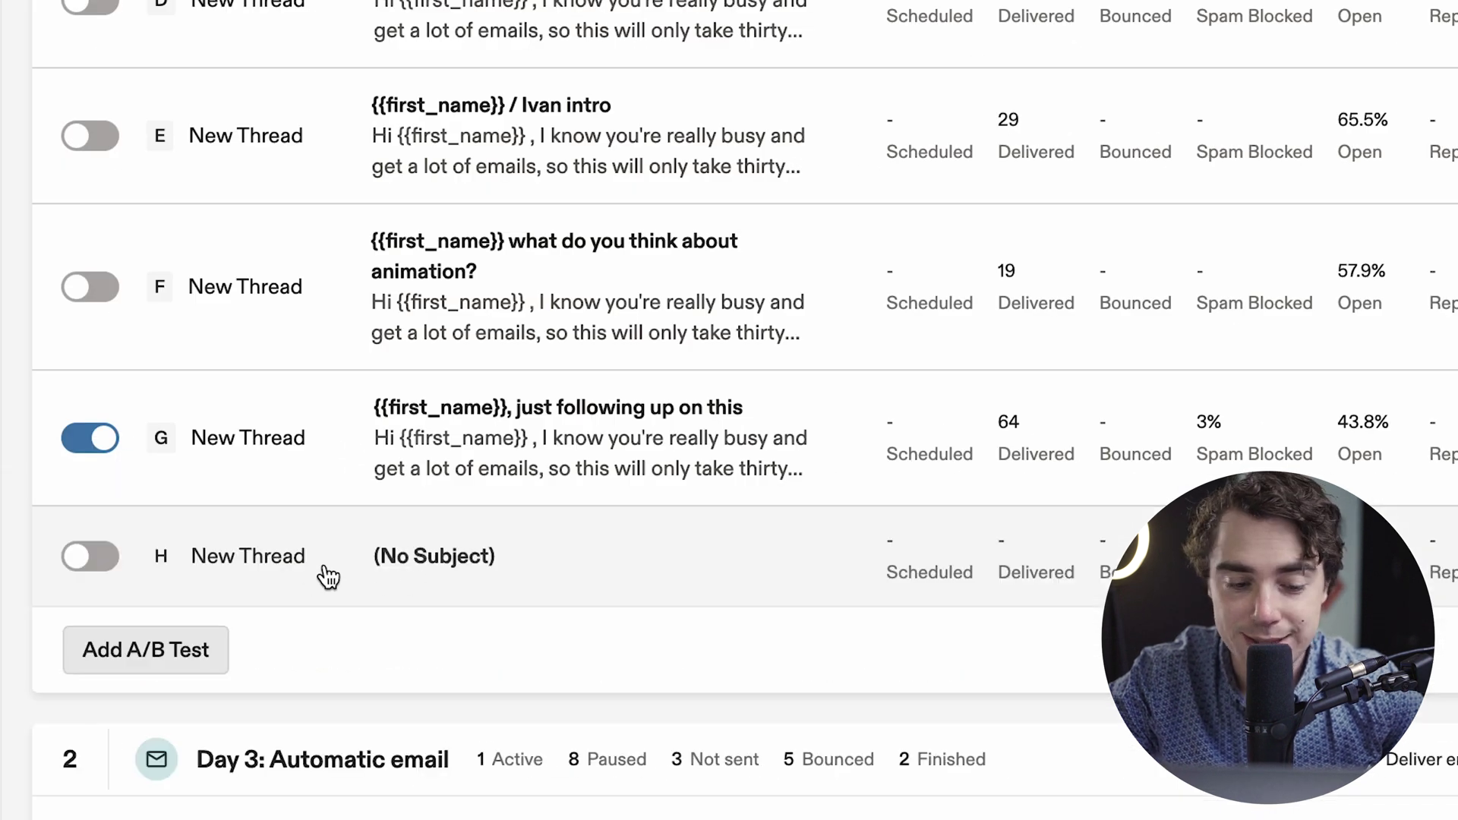